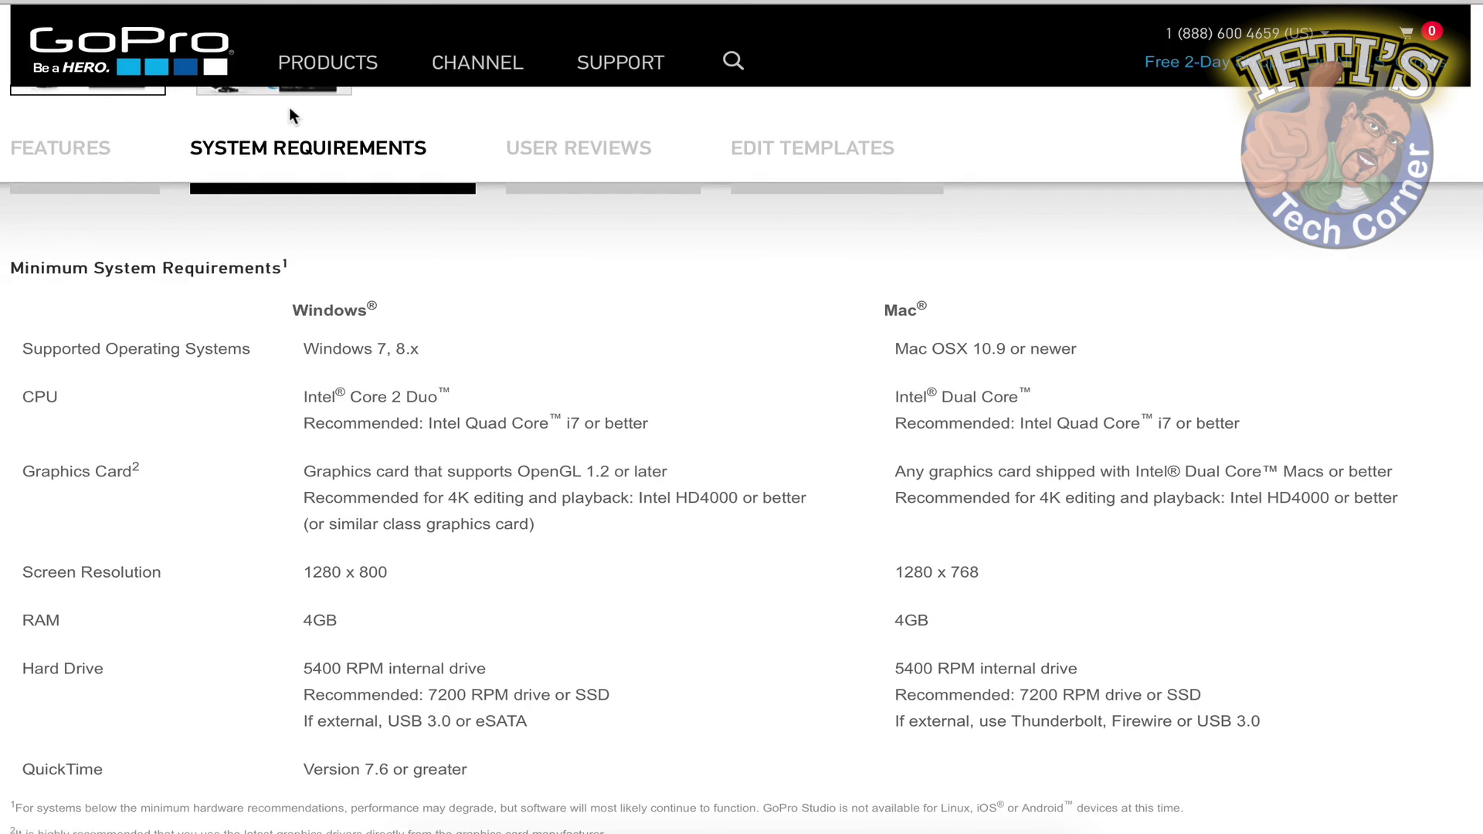
- Scroll back up and go to the GoPro Studio 2.5.7 download form
scroll(1066, 213, "up", 1)
scroll(1066, 211, "up", 7)
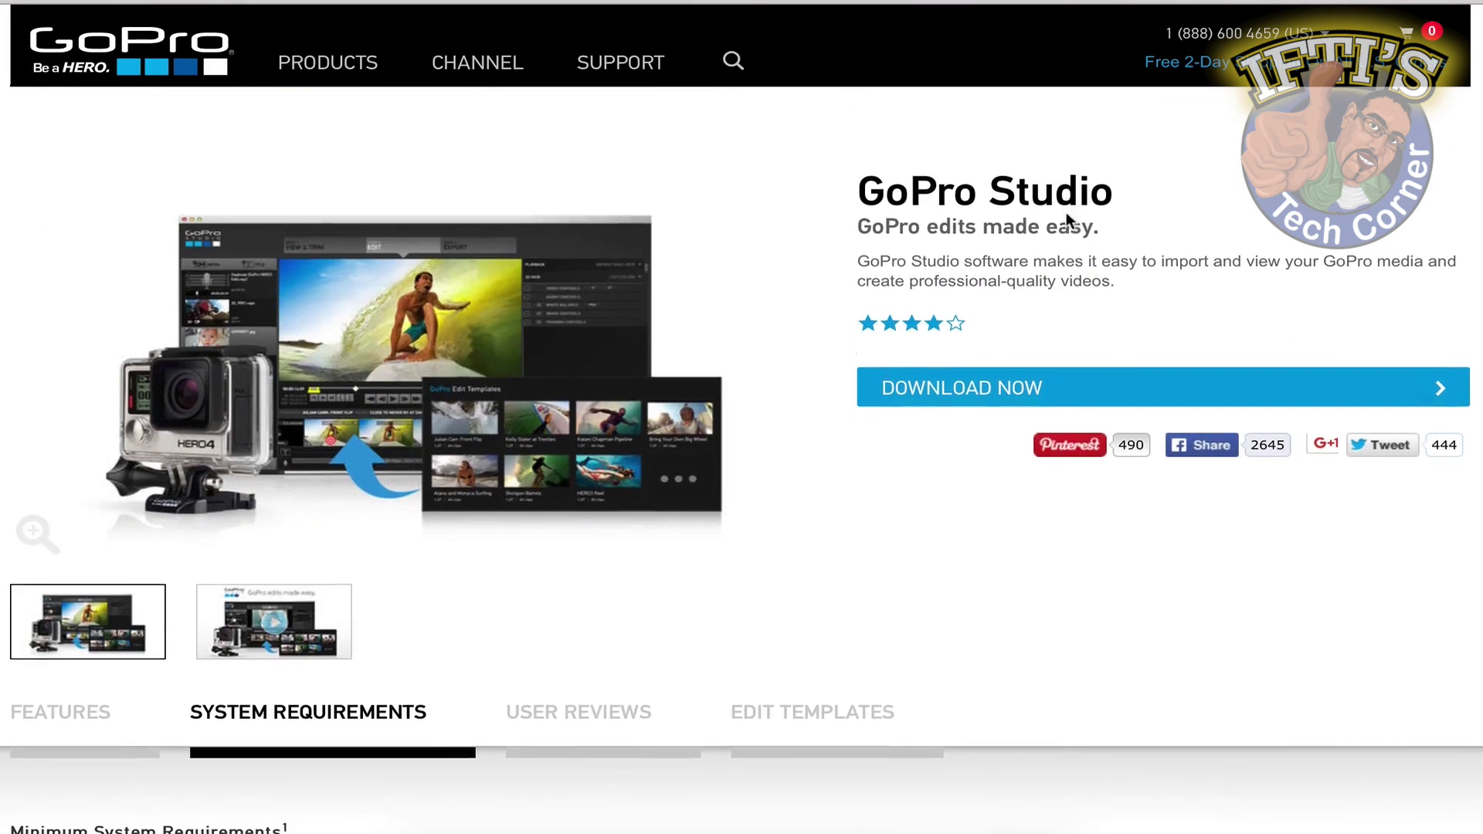
left_click(951, 380)
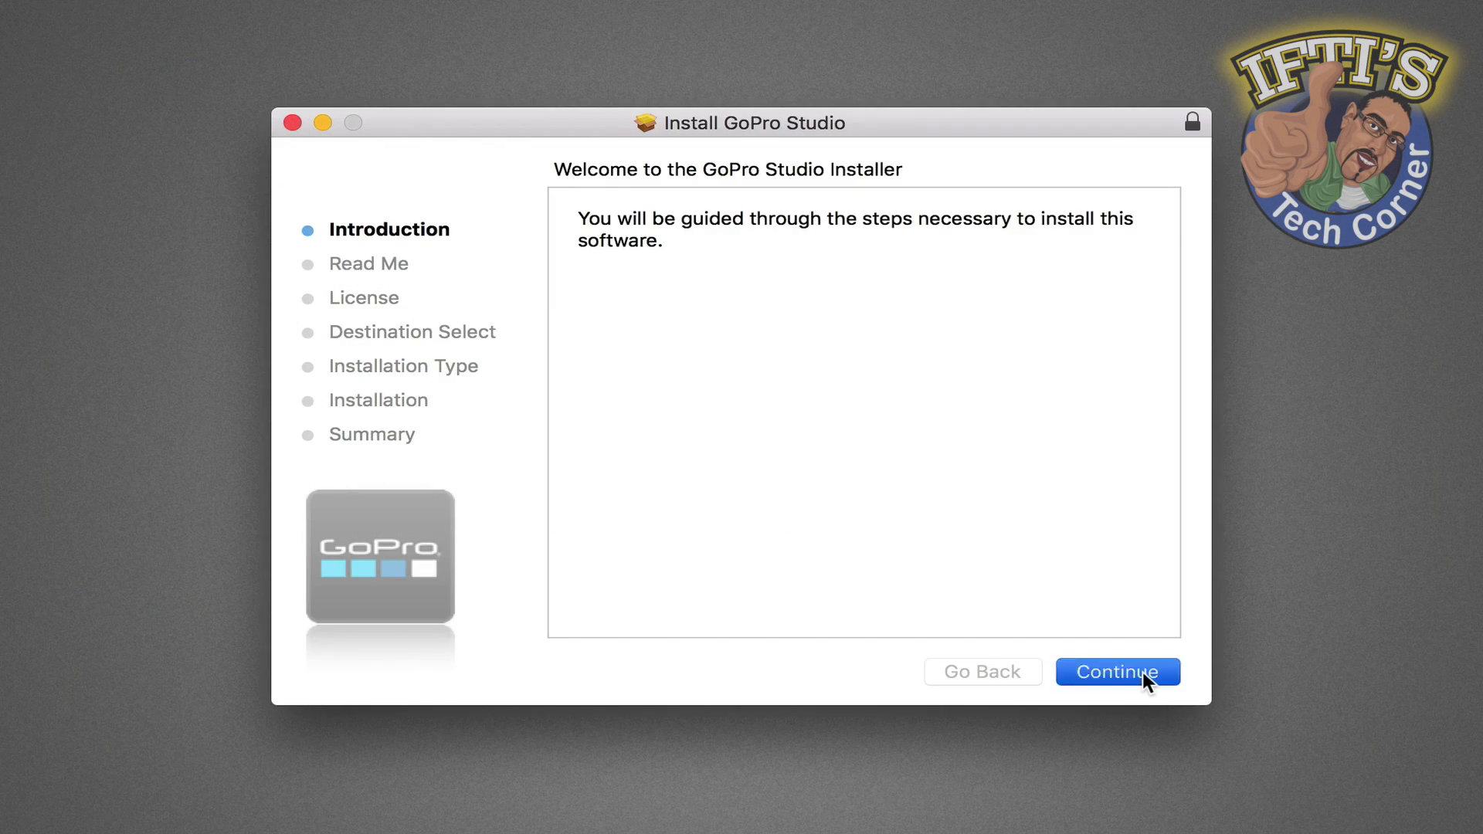
- Continue through the installer's Introduction, Read Me and License pages
left_click(1144, 673)
left_click(1142, 672)
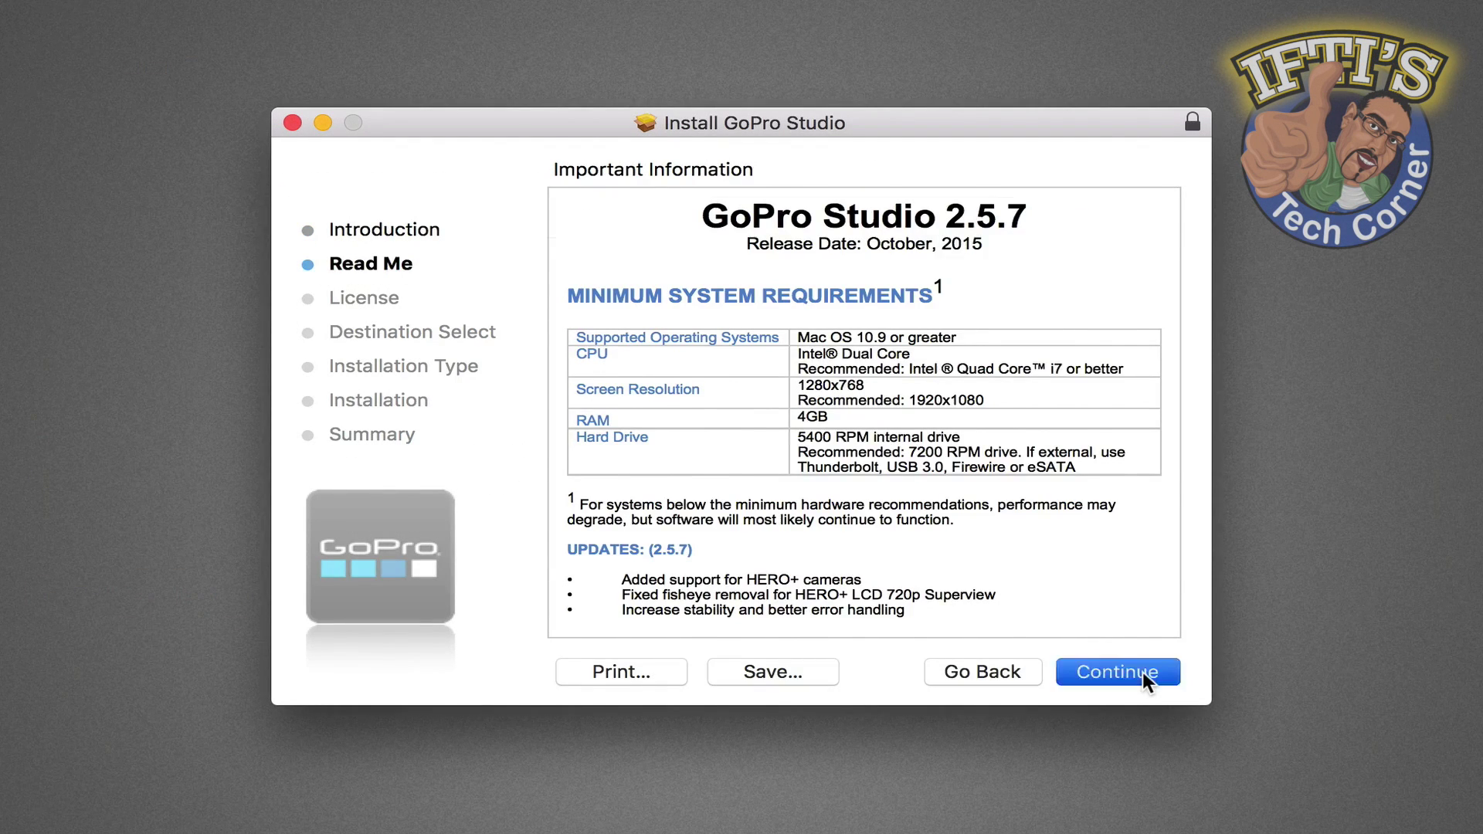
left_click(1143, 672)
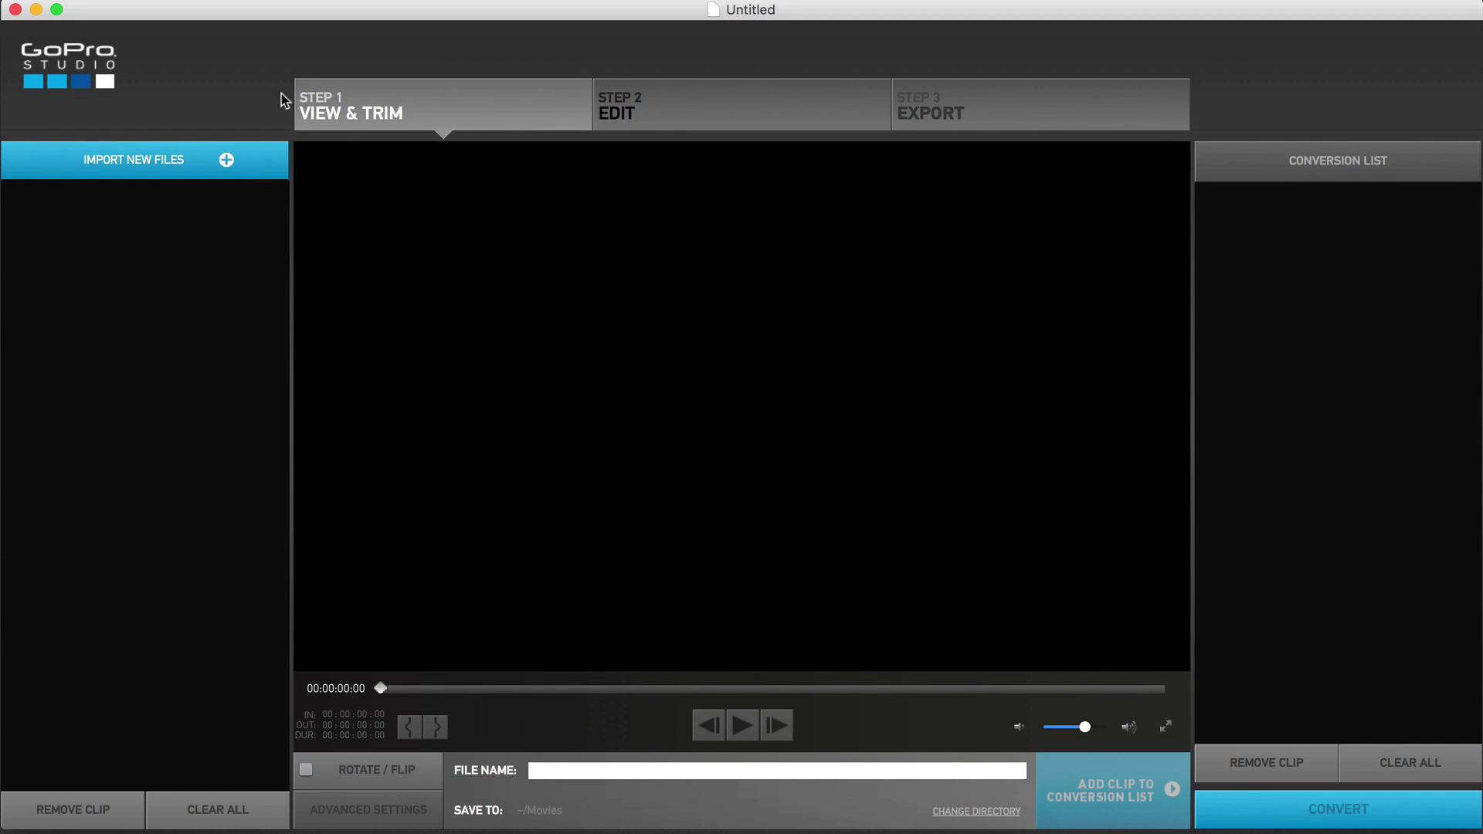
- Set File > Project Auto Save to 5 Minutes
left_click(184, 3)
mouse_move(275, 123)
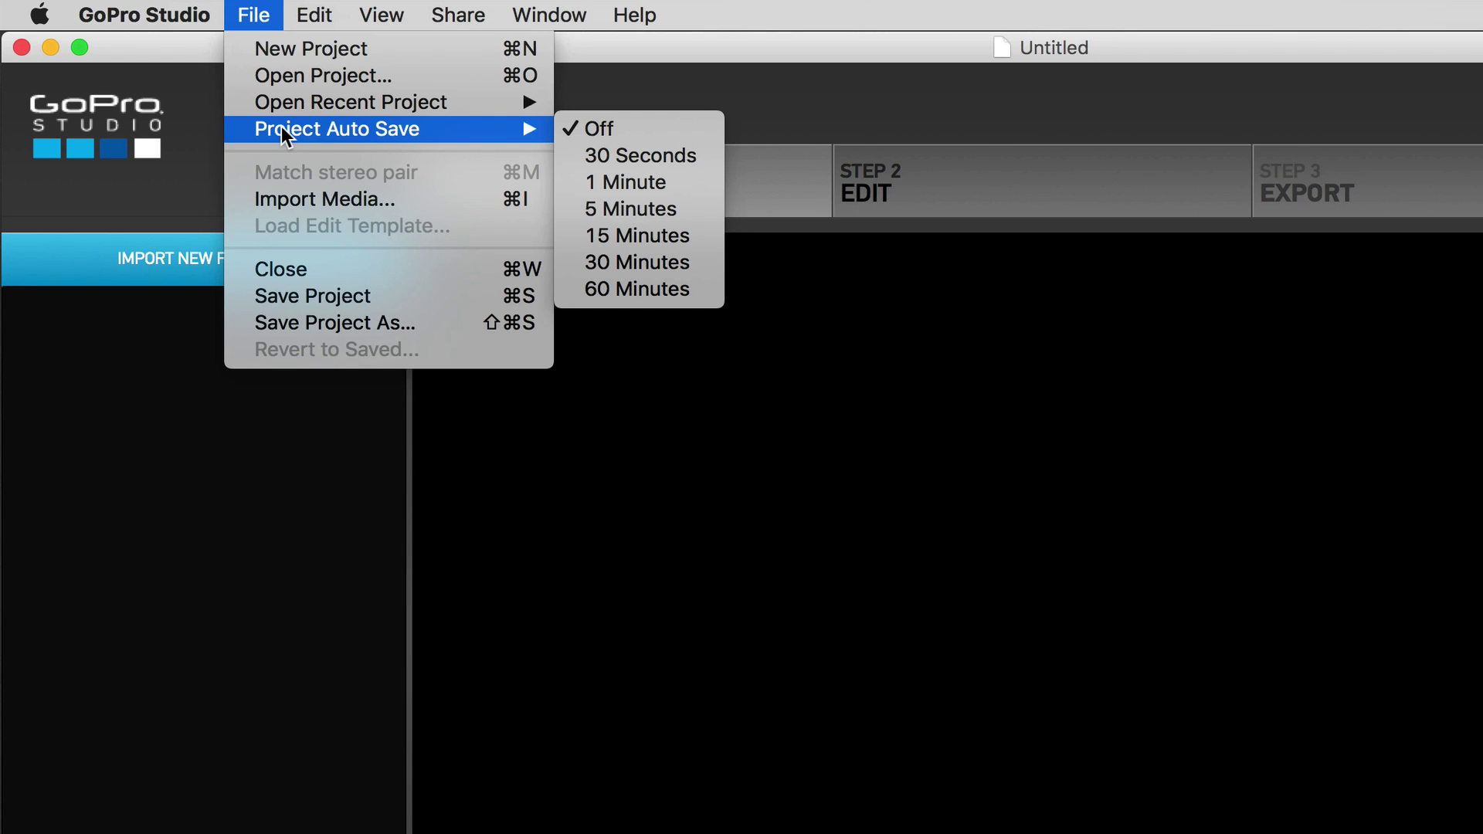
left_click(601, 207)
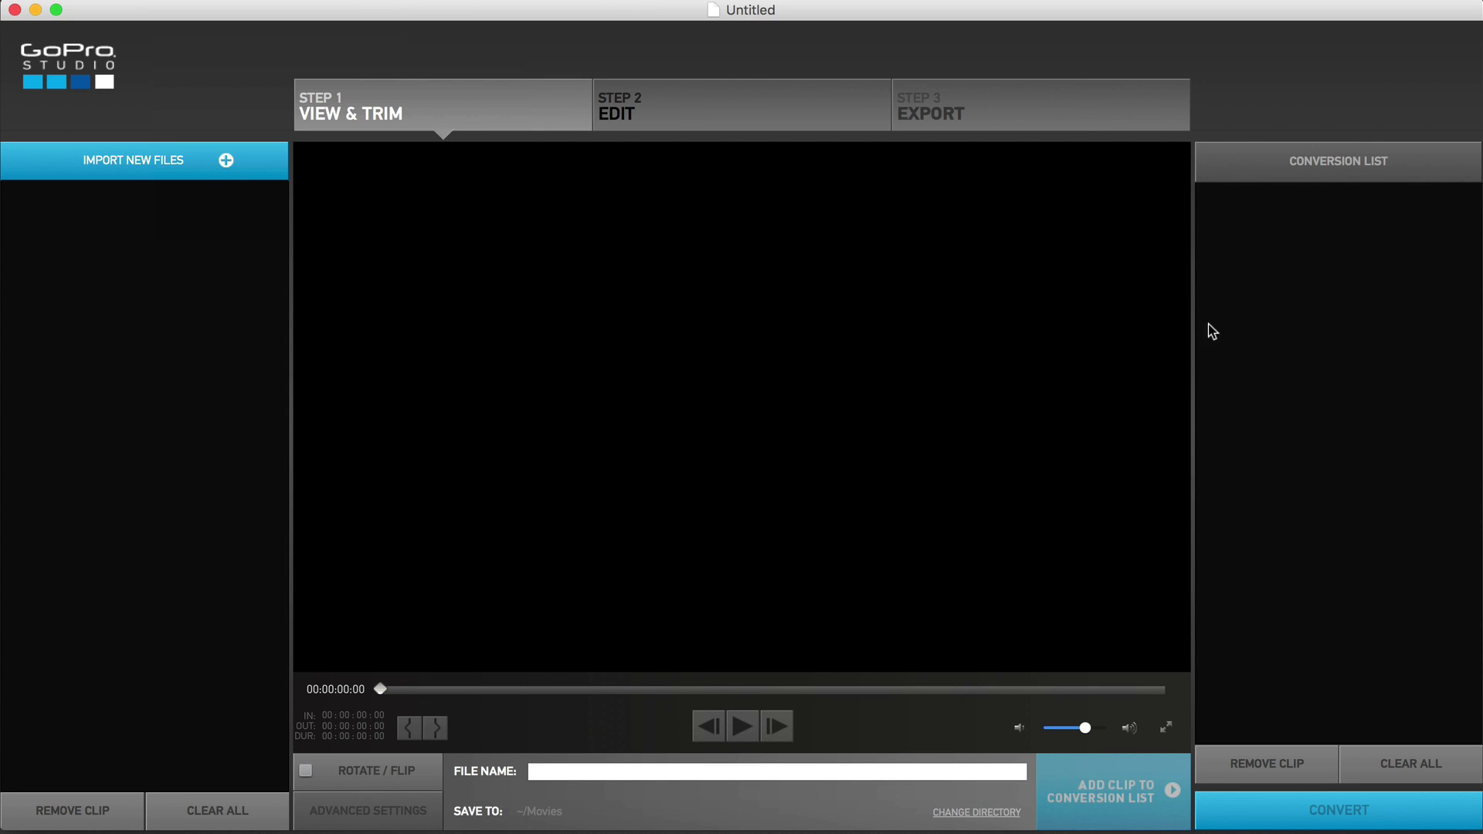
- Import GOPR0438, GOPR0439 and GOPR0440 MP4 clips plus GOPR0445.JPG from 100GOPRO
left_click(189, 164)
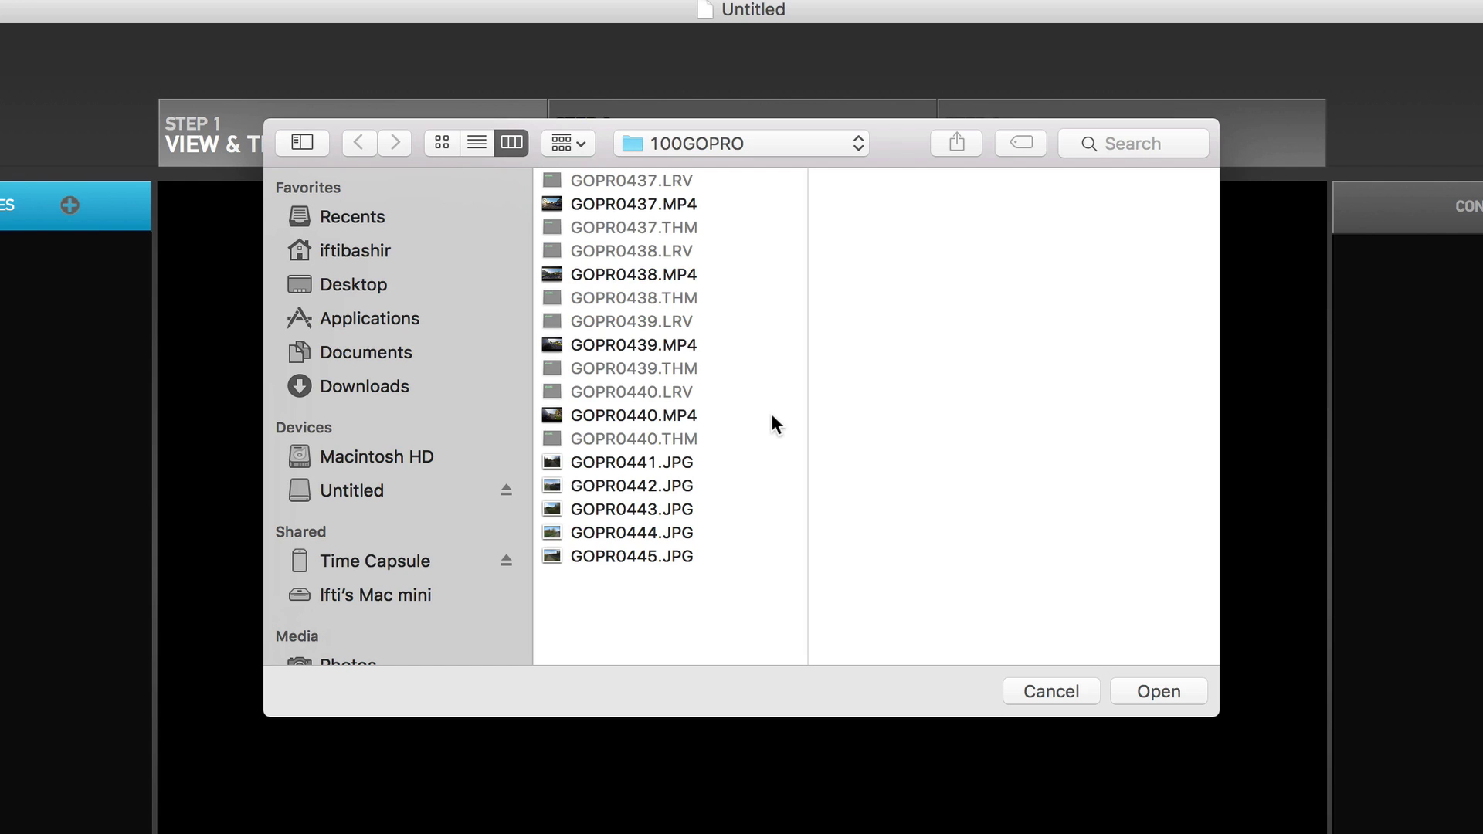
left_click(678, 276)
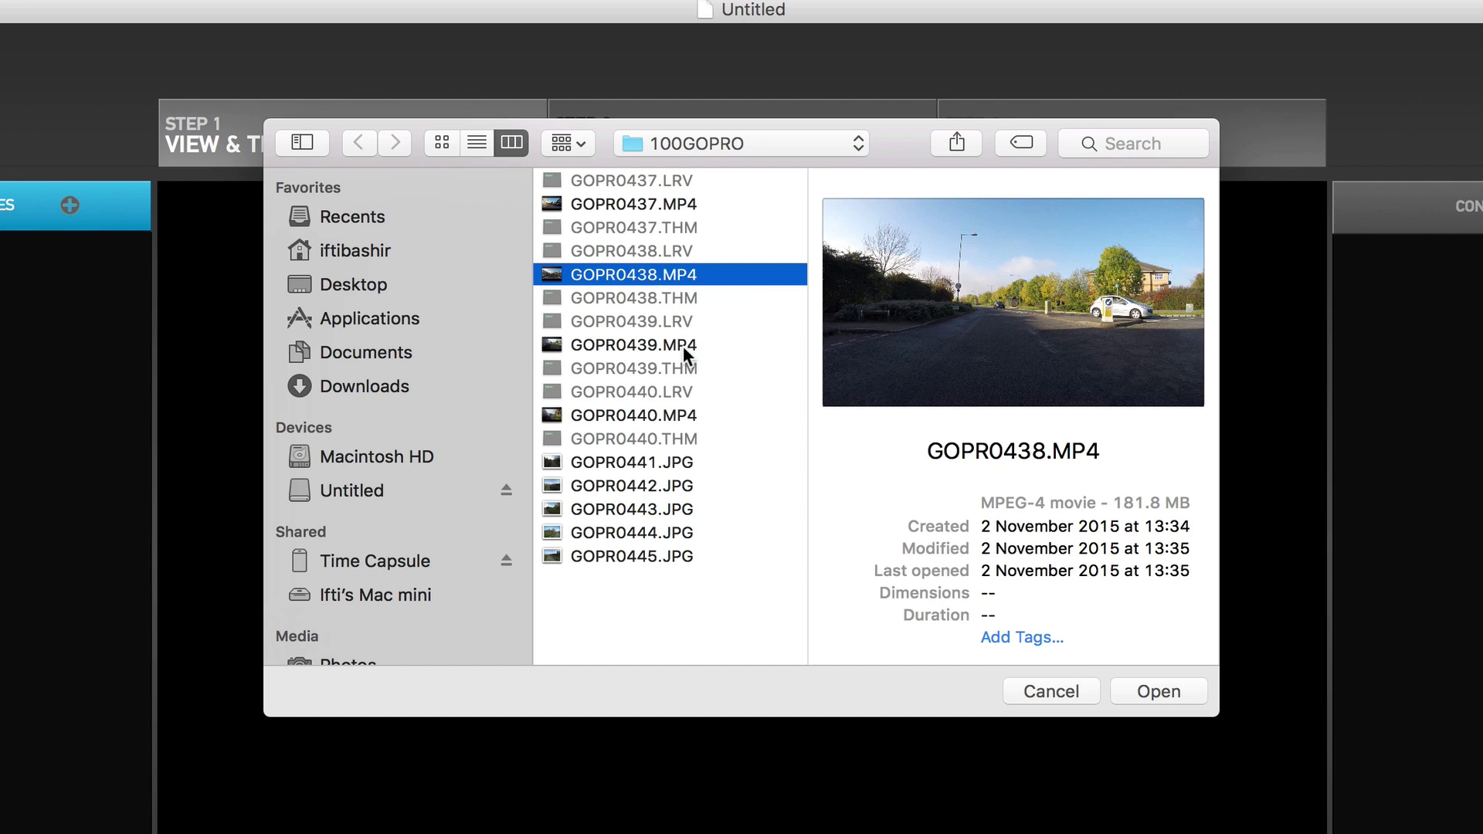
left_click(684, 352, "super")
left_click(683, 412, "super")
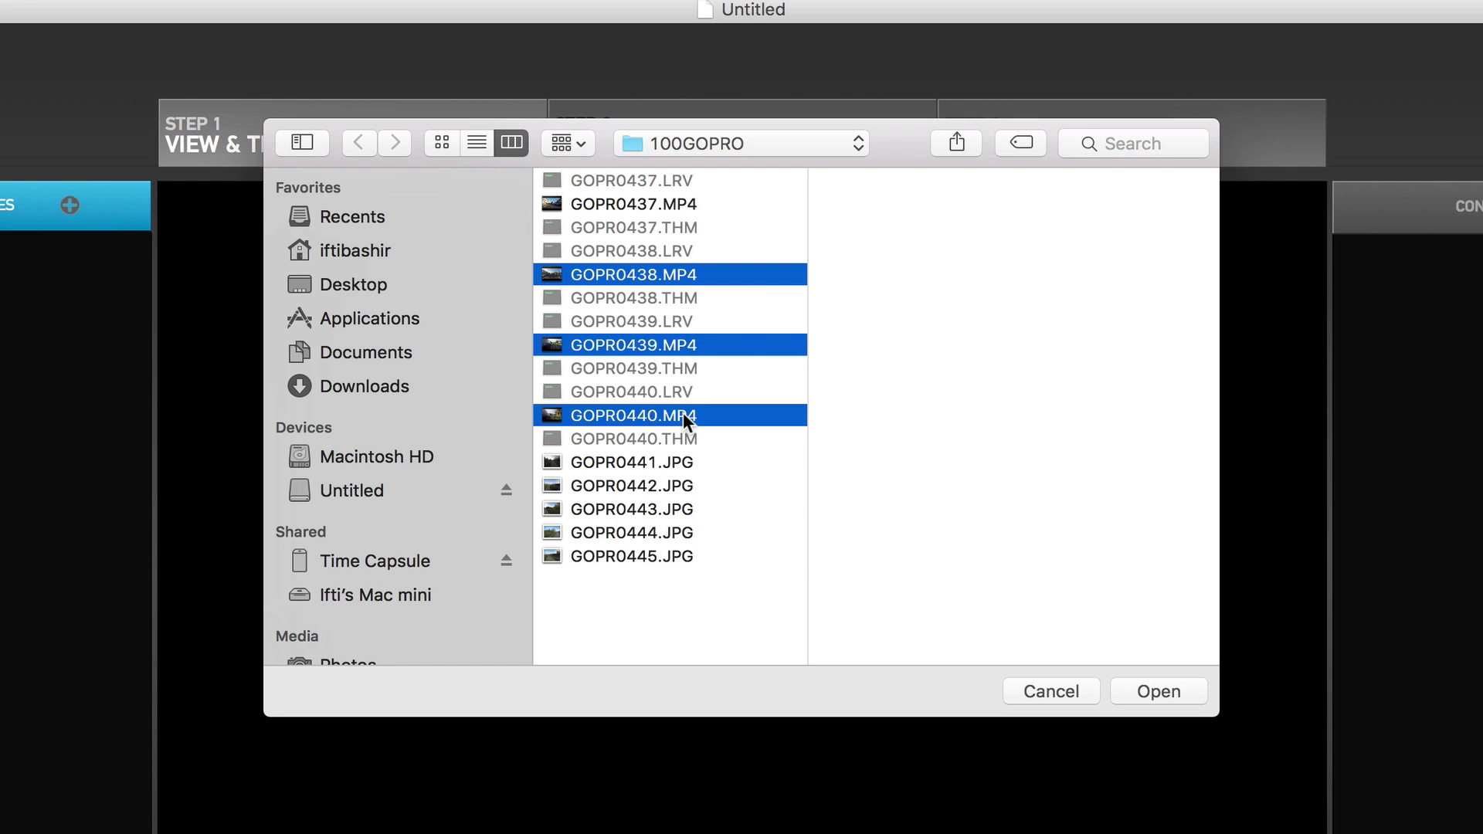
left_click(683, 556, "super")
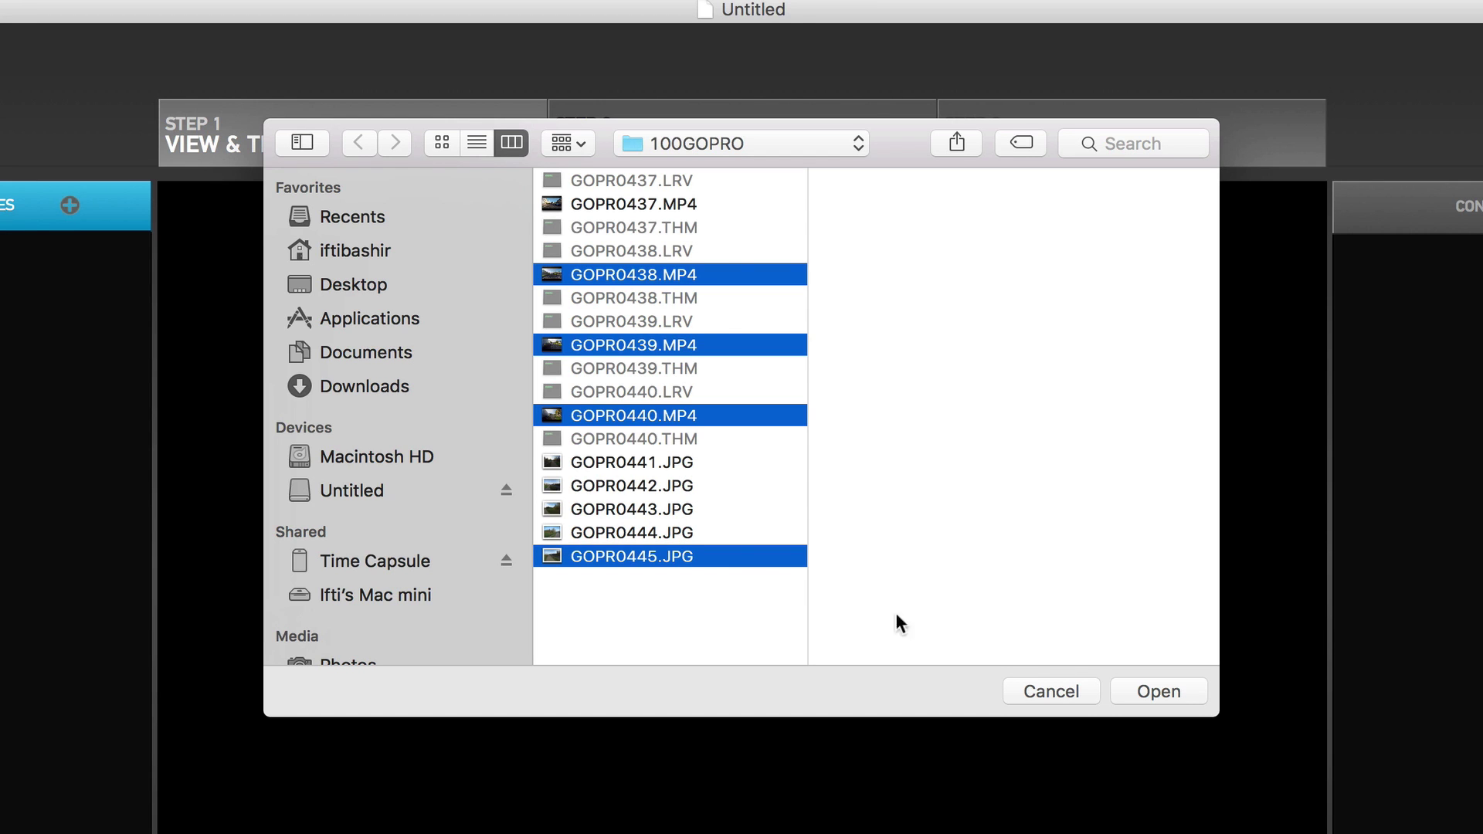
left_click(1132, 693)
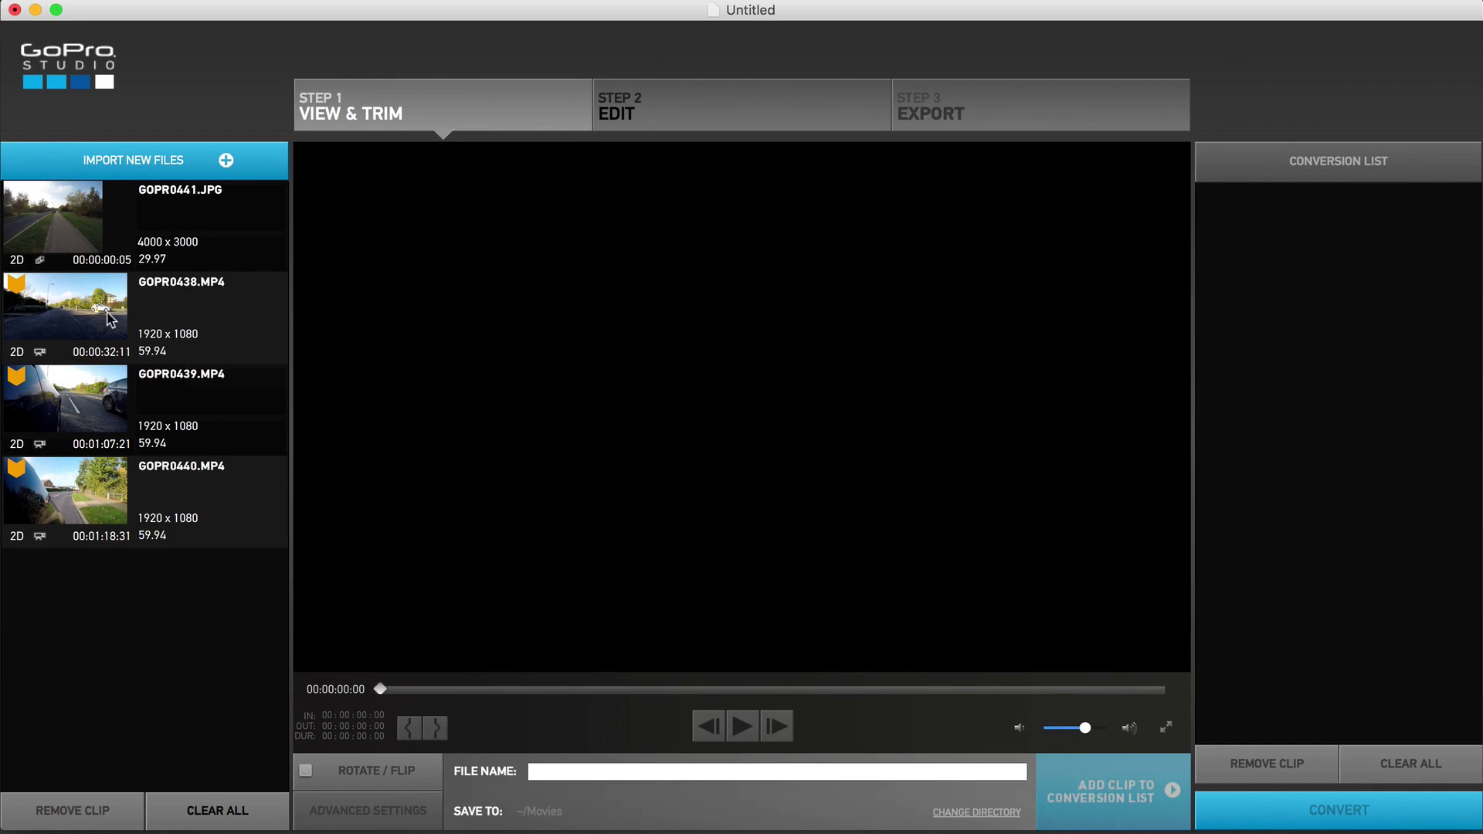
- Load GOPR0438.MP4 into the preview, switching Rotate/Flip on and back off
left_click(180, 7)
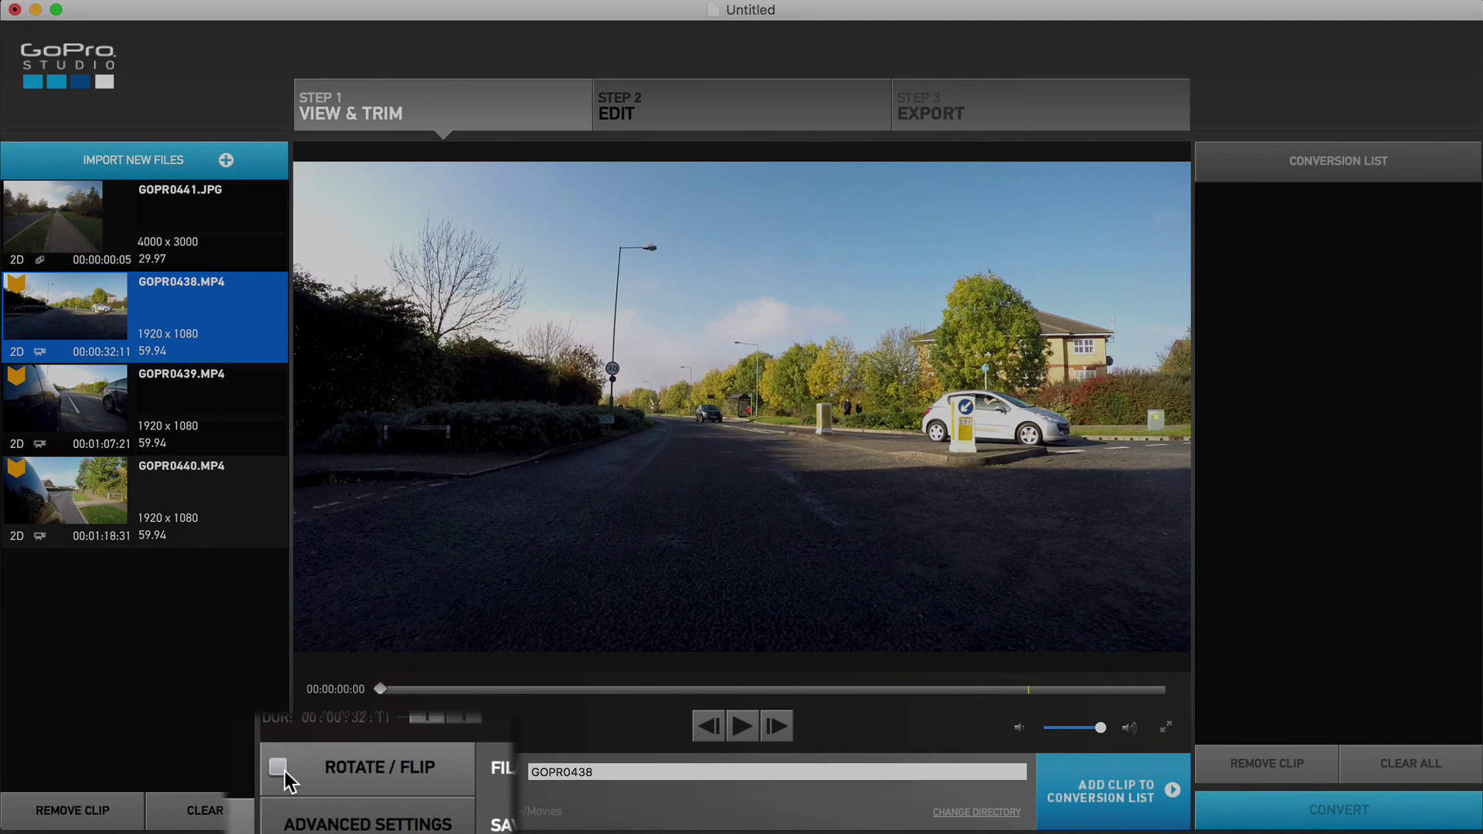
left_click(306, 770)
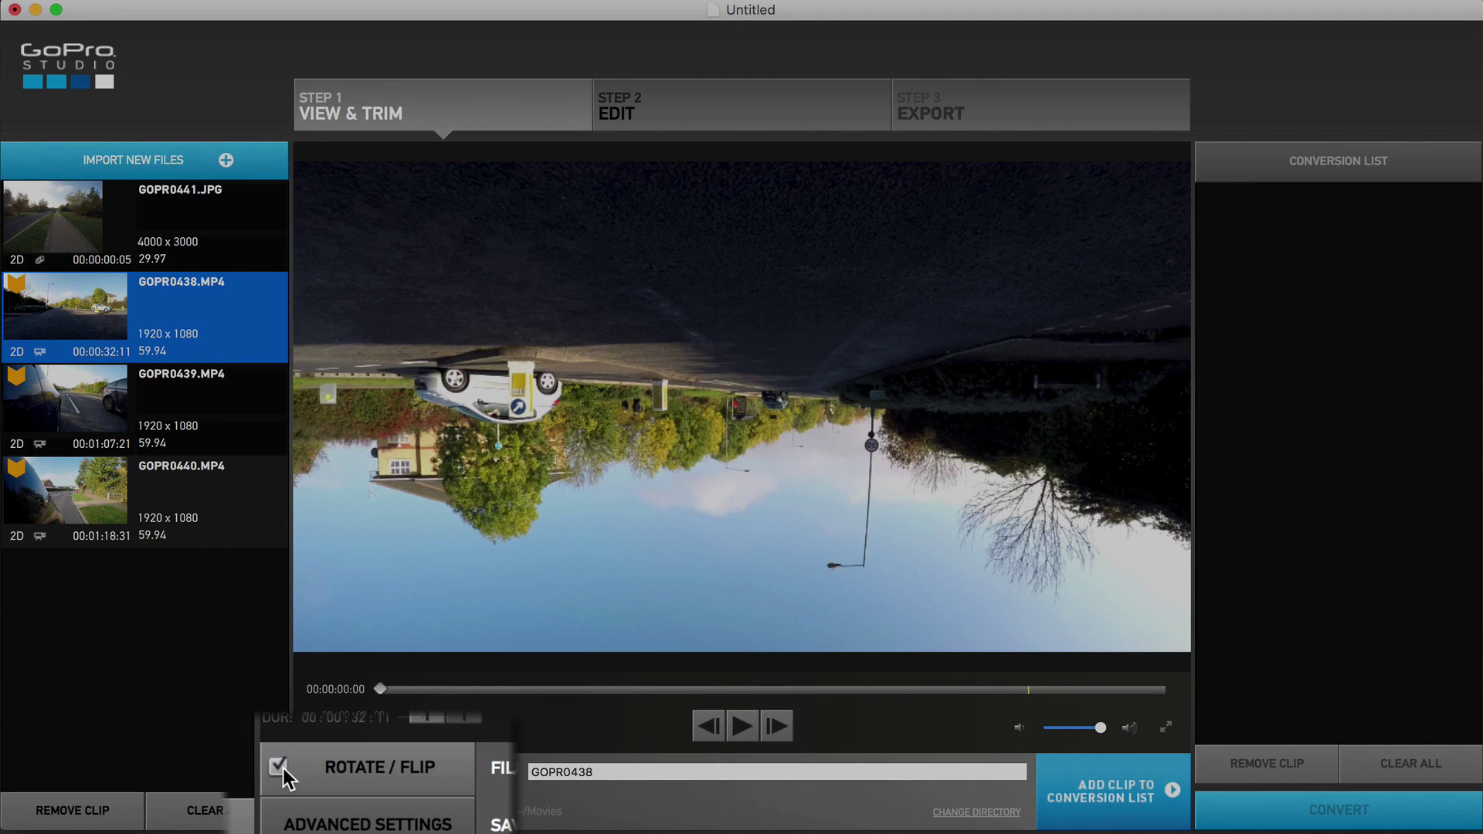
left_click(306, 771)
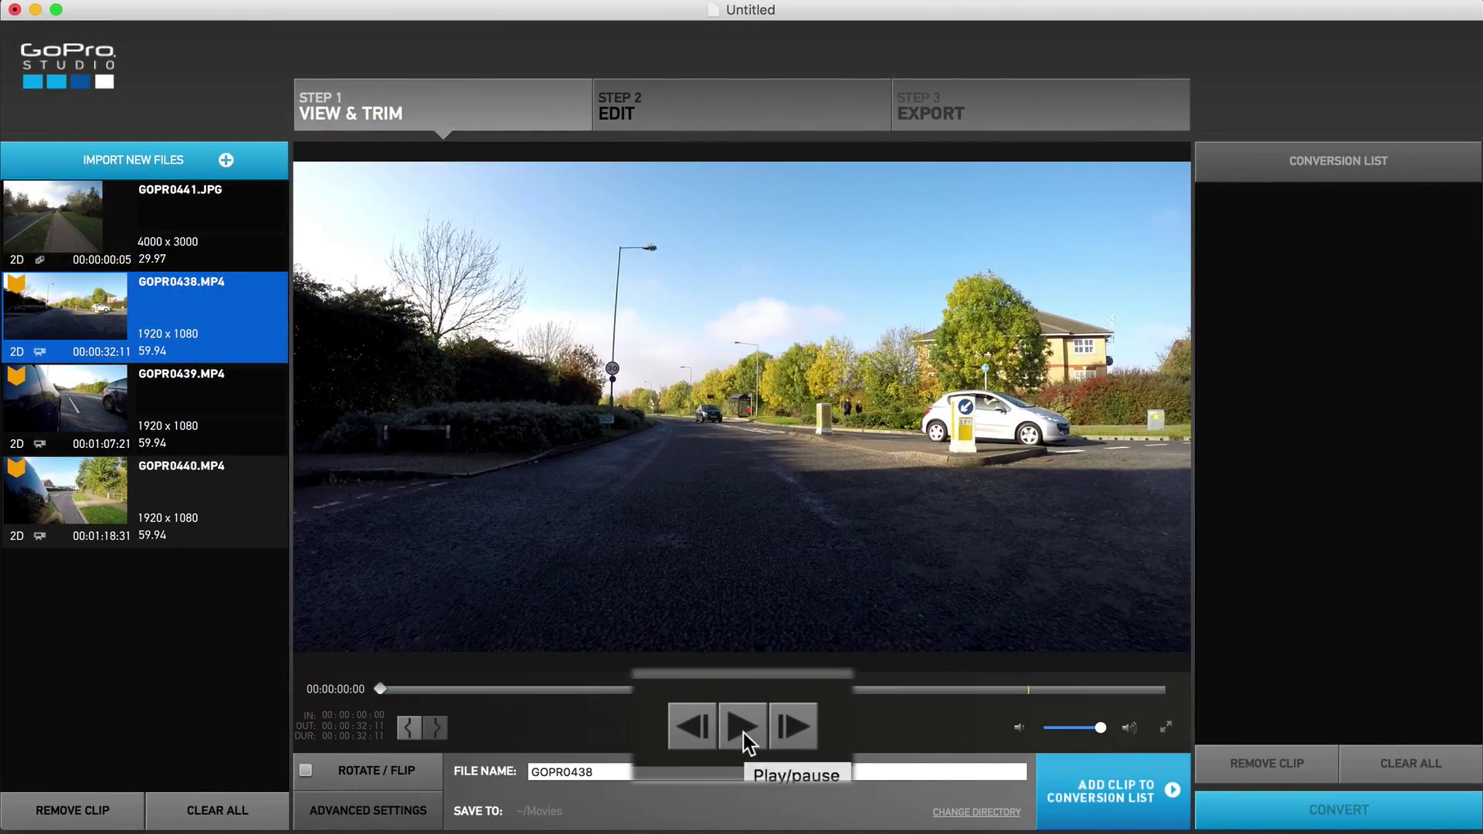
- Play and pause GOPR0438, then scrub the playhead to 00:00:04:26
left_click(743, 730)
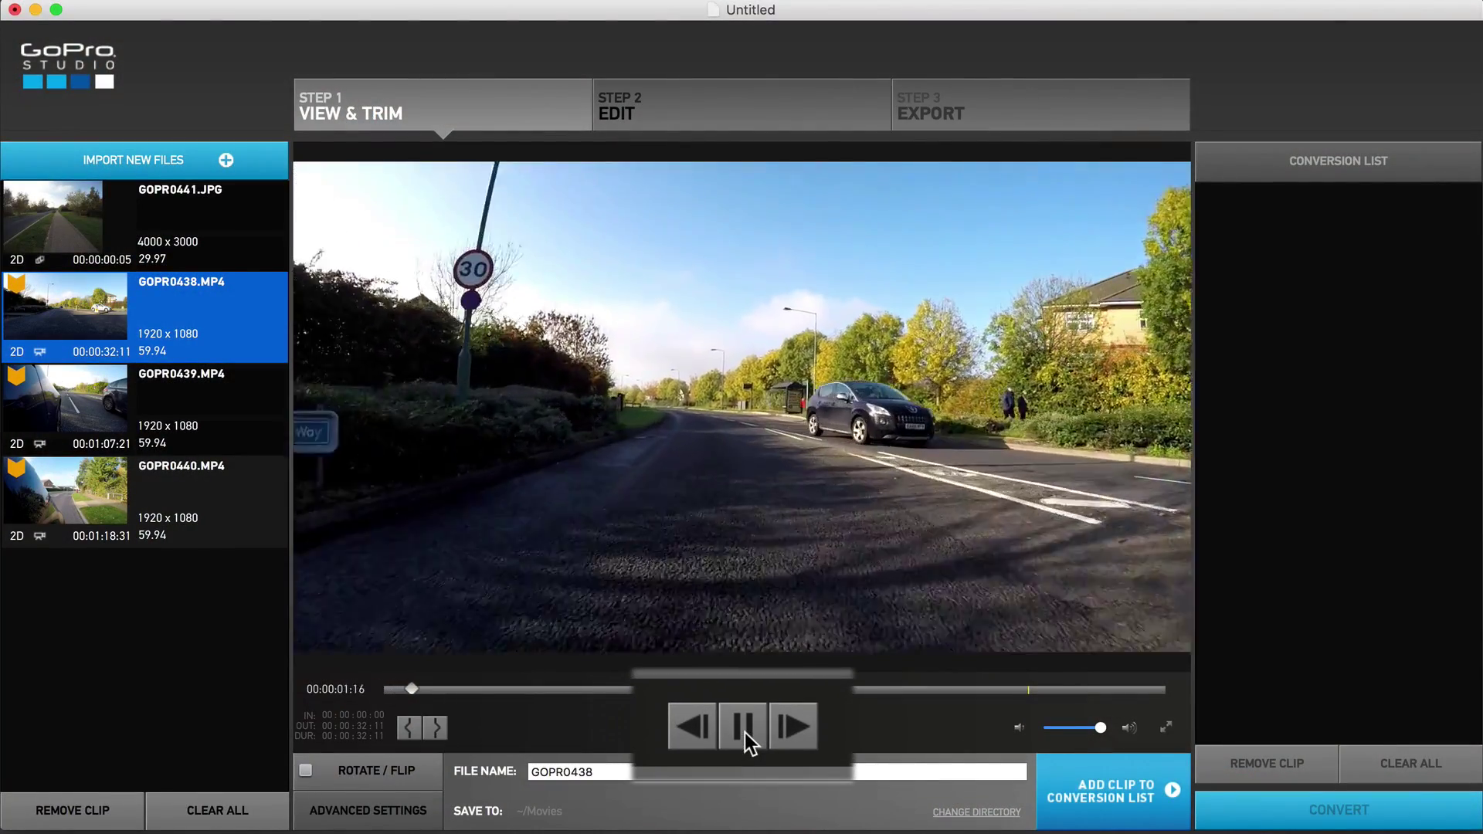
left_click(744, 730)
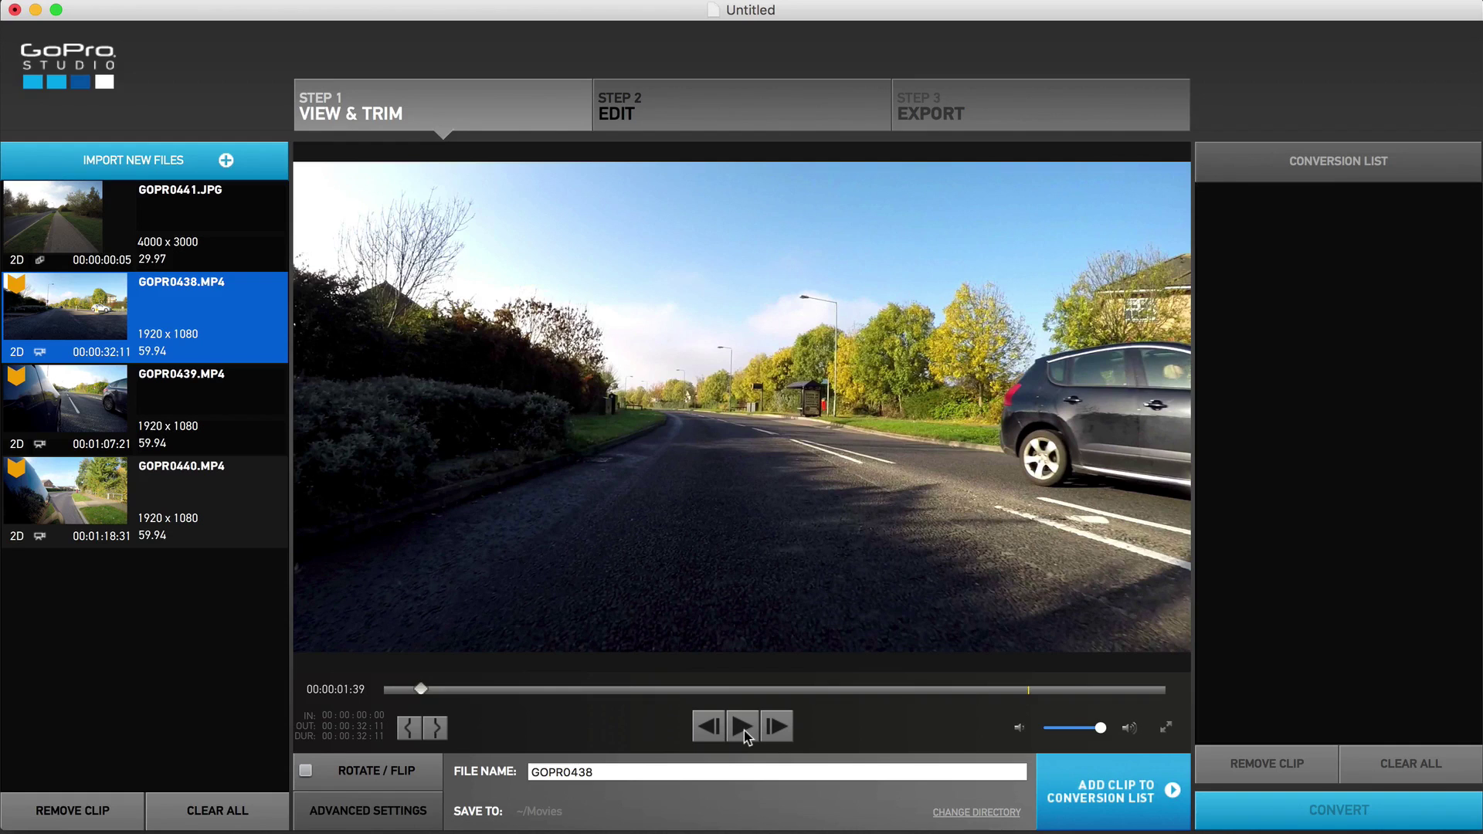
left_click(593, 690)
left_click(815, 690)
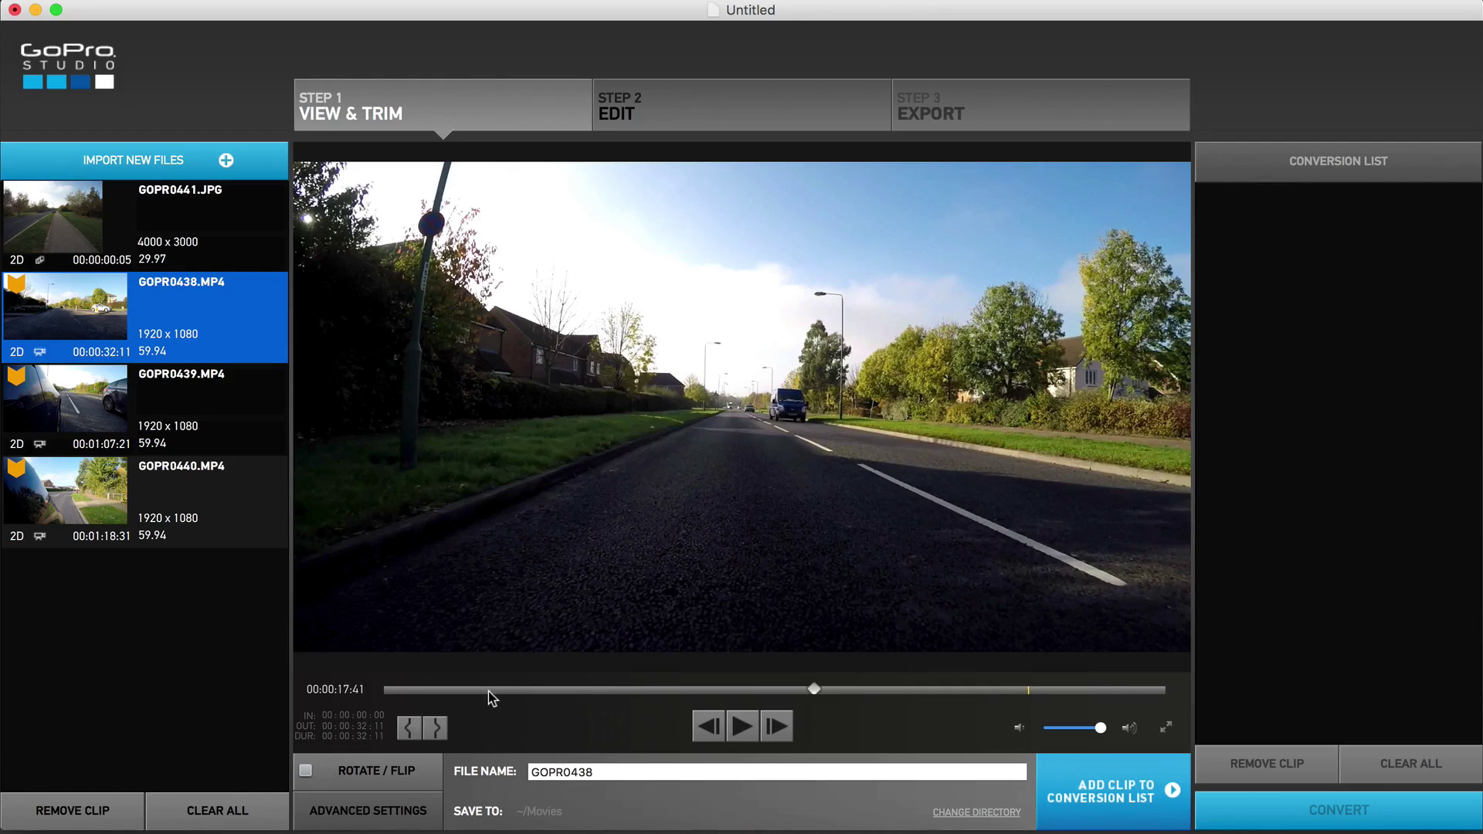
left_click(489, 691)
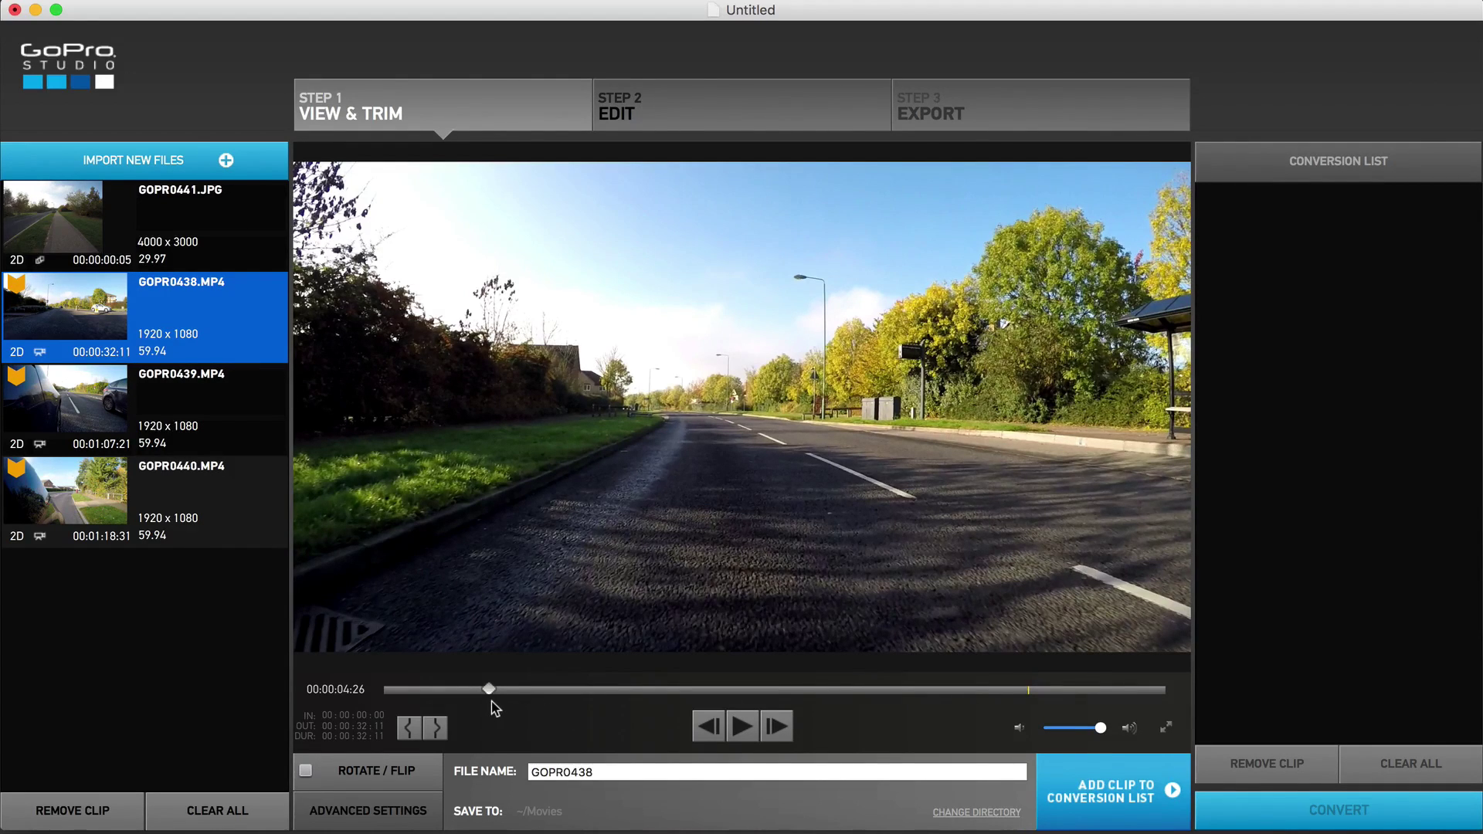
- Mark GOPR0438 in at 00:00:04:26 and out at 00:00:28:11, then open Advanced Settings
left_click(409, 728)
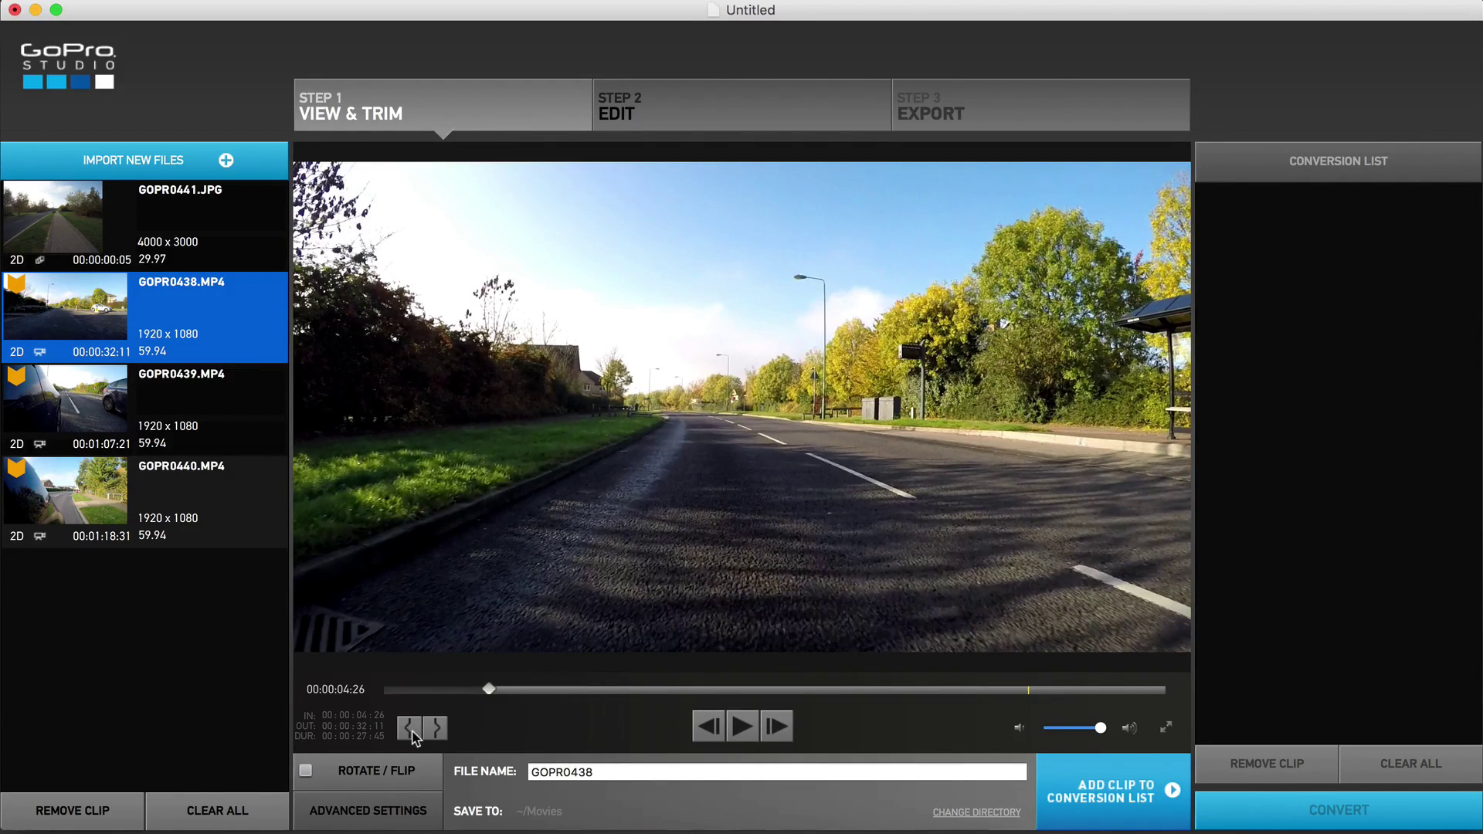
left_click(1071, 690)
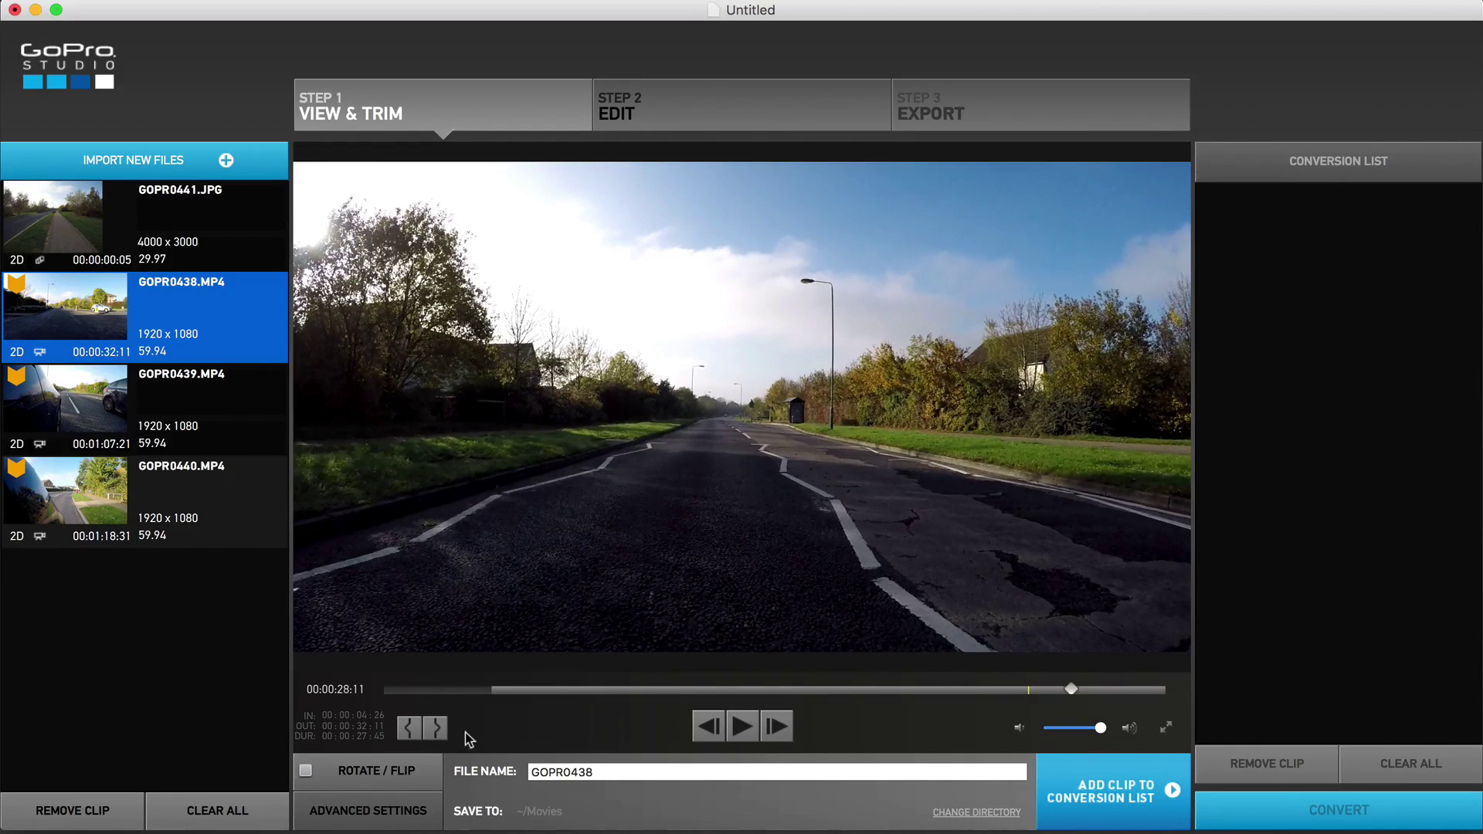
left_click(437, 730)
left_click(424, 811)
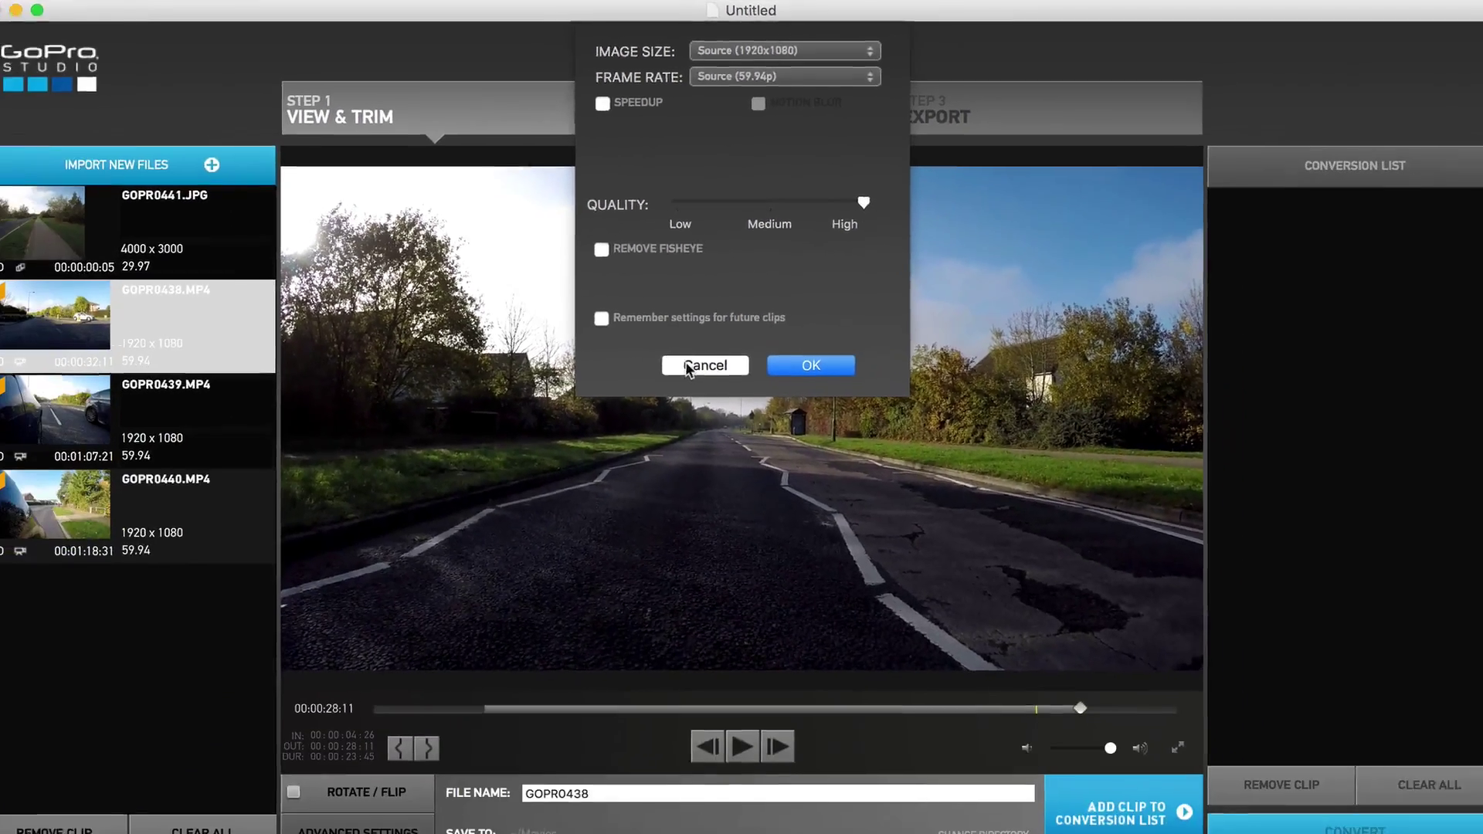
- Cancel Advanced Settings, rename the GOPR0438 output 'Car - Front' and add it to the conversion list
left_click(686, 559)
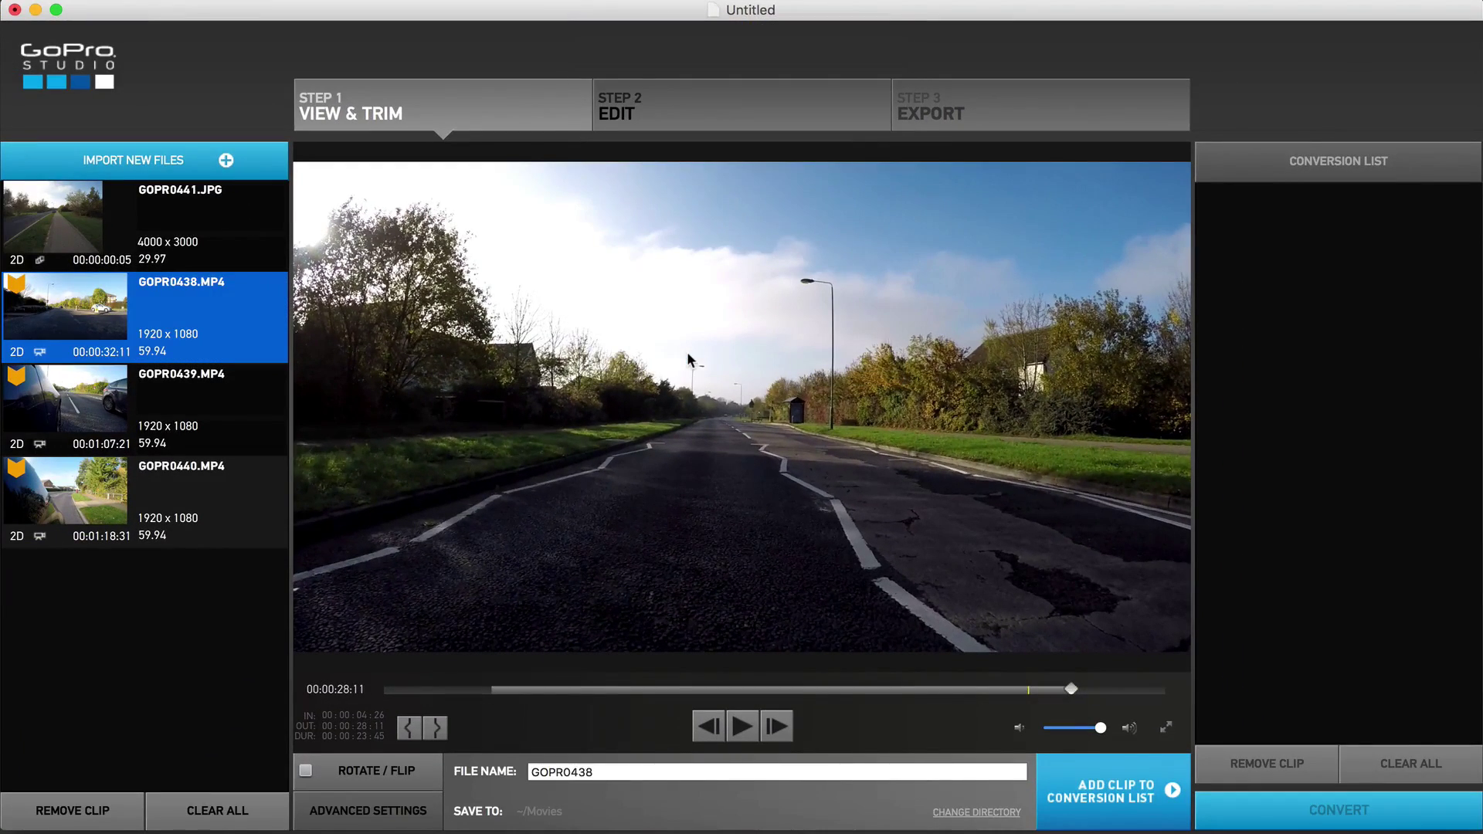
left_click_drag(615, 771, 517, 767)
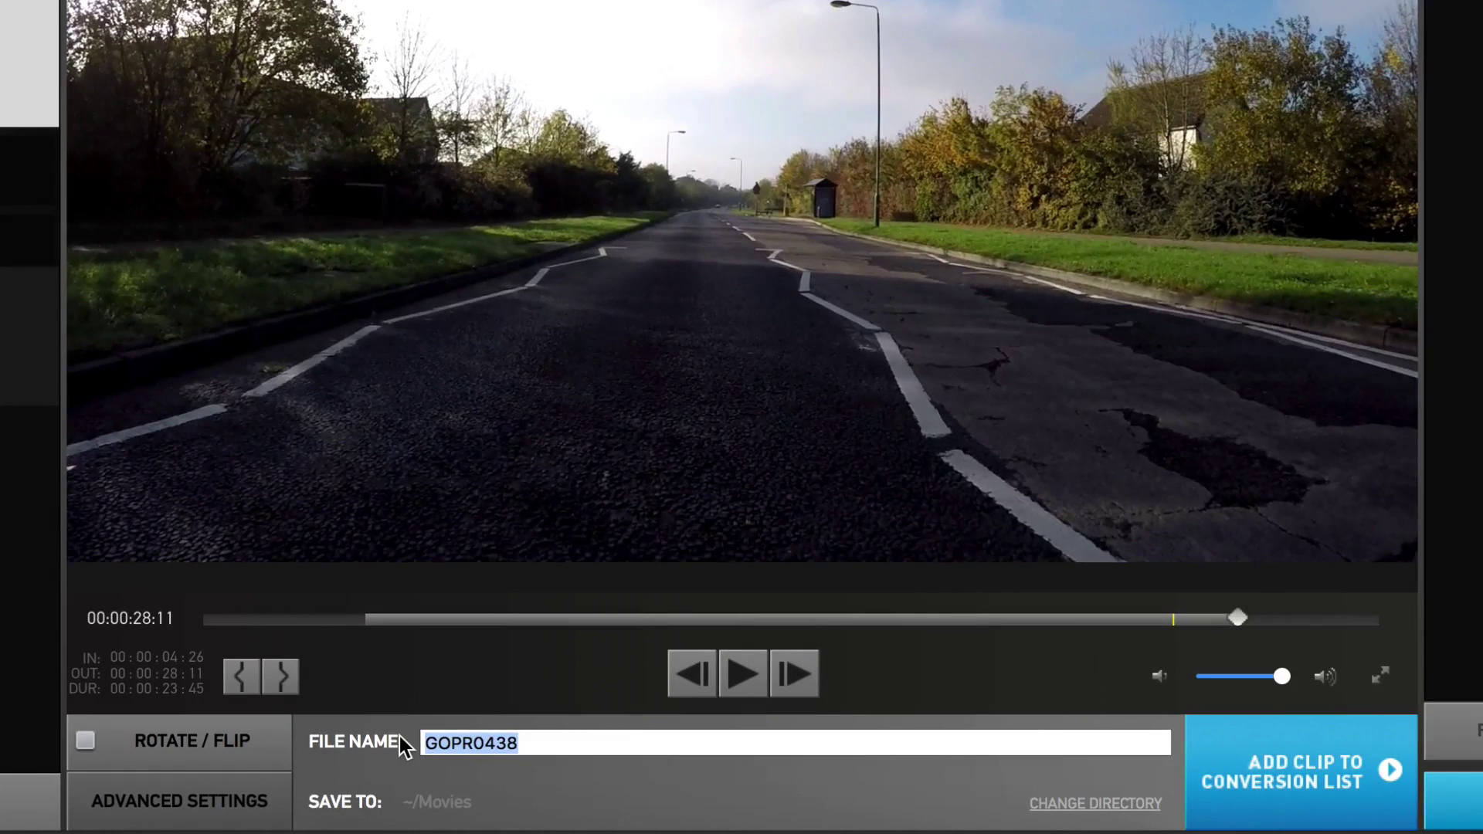
type("Car - Fron")
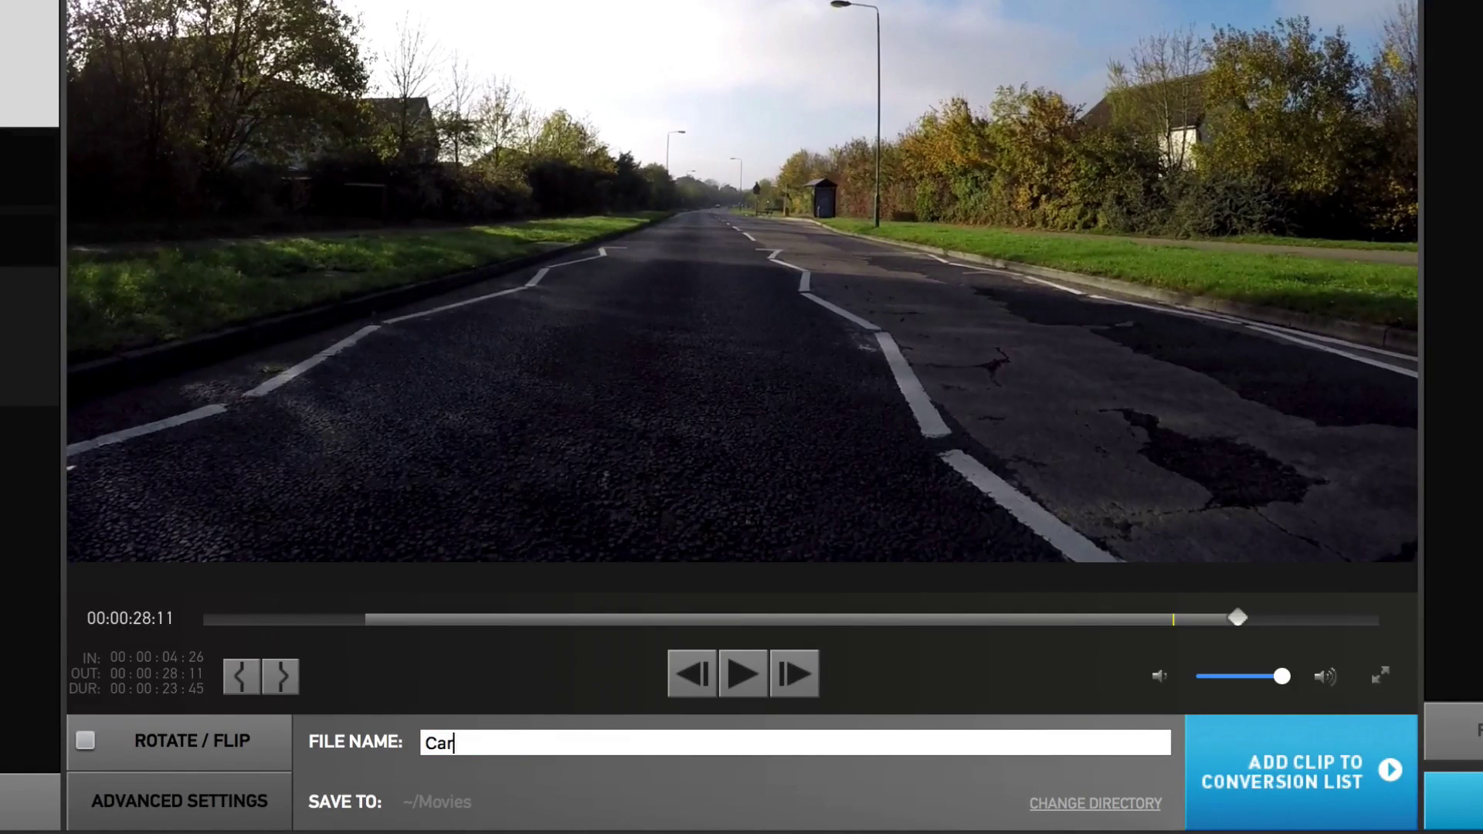
type("t_1")
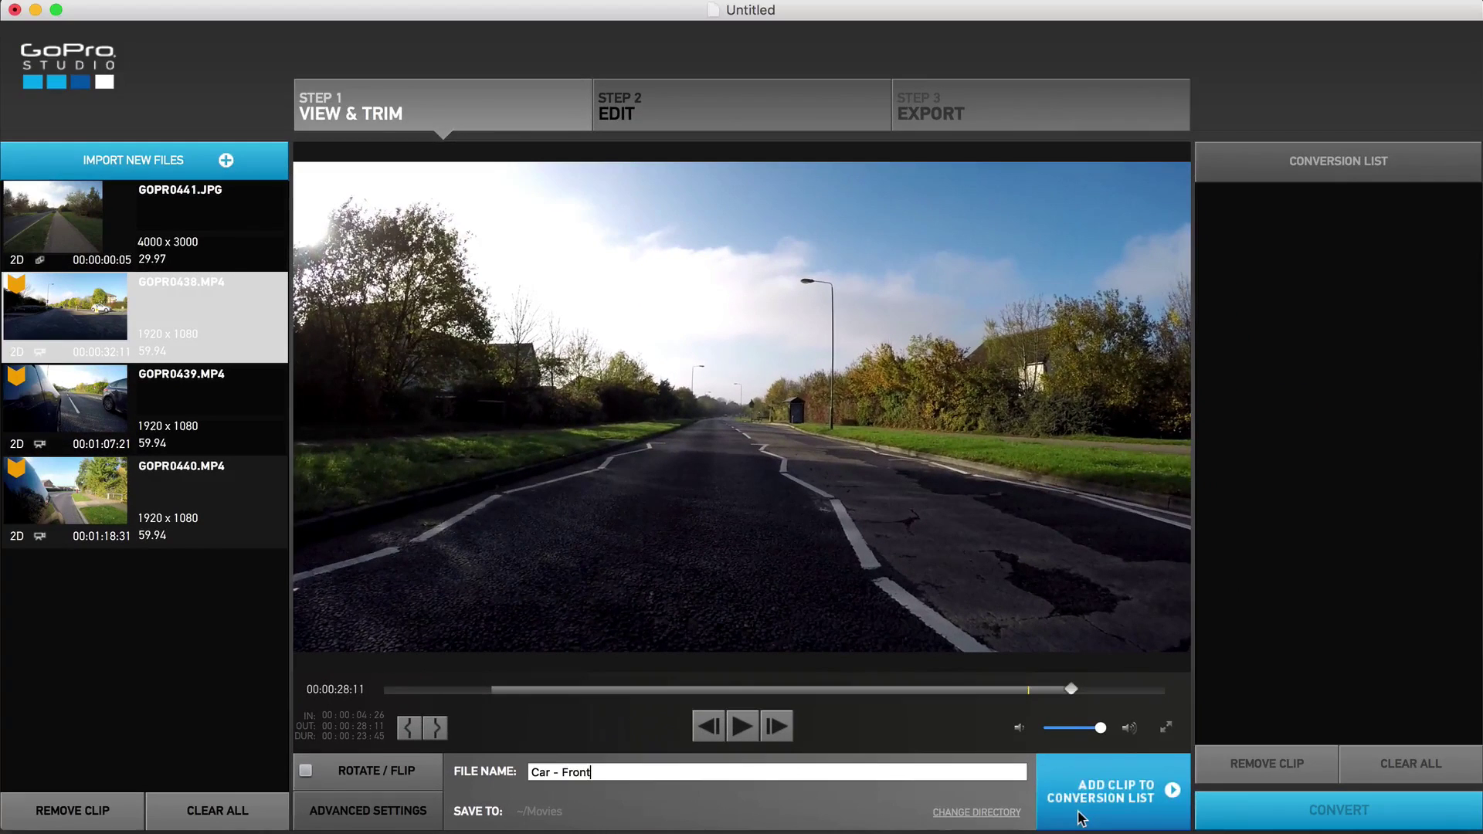
left_click(1155, 815)
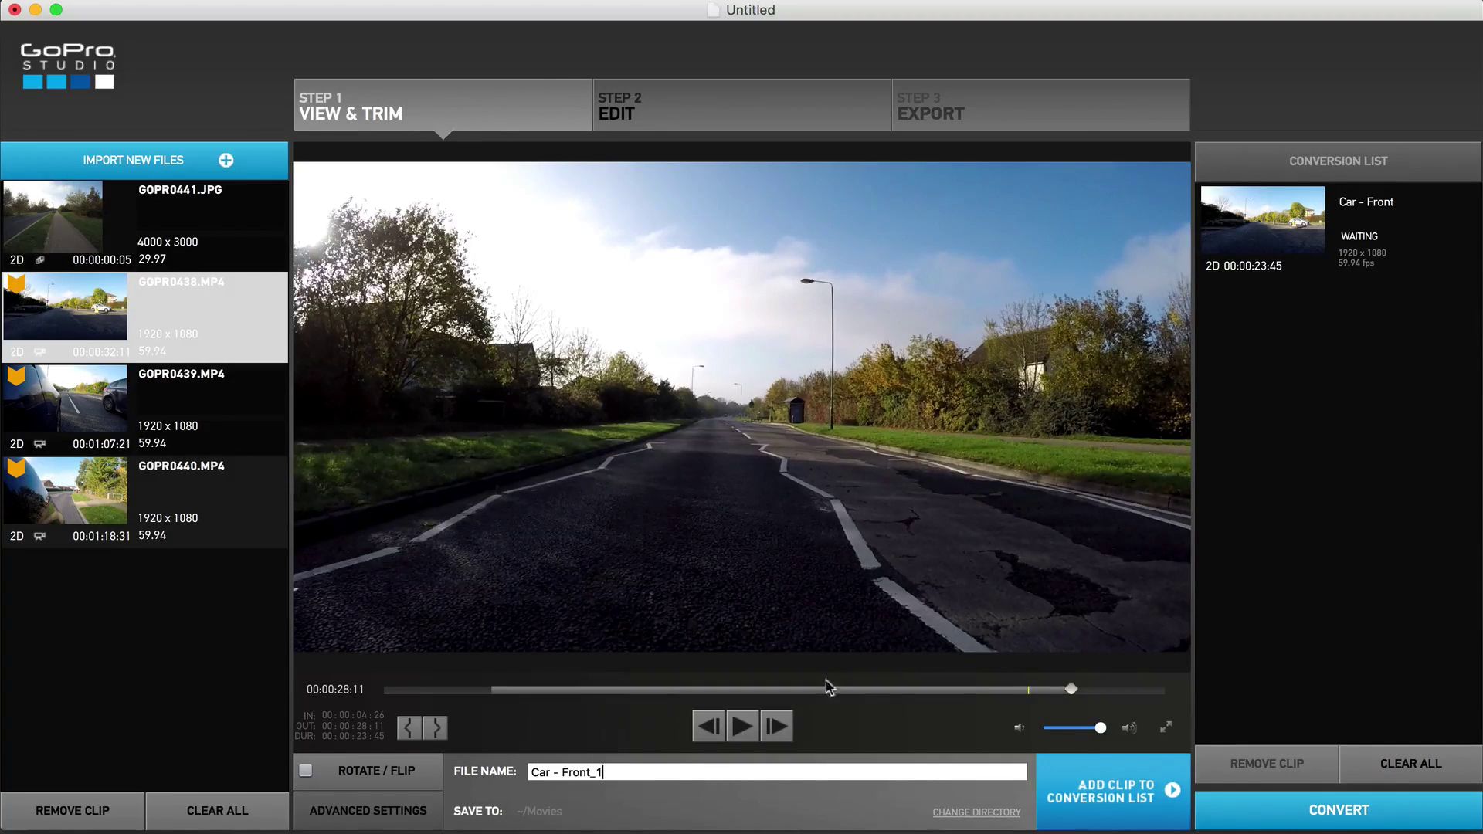
- Trim GOPR0439 with its out point at 00:00:54:48 and queue it as 'Car Side'
left_click(193, 401)
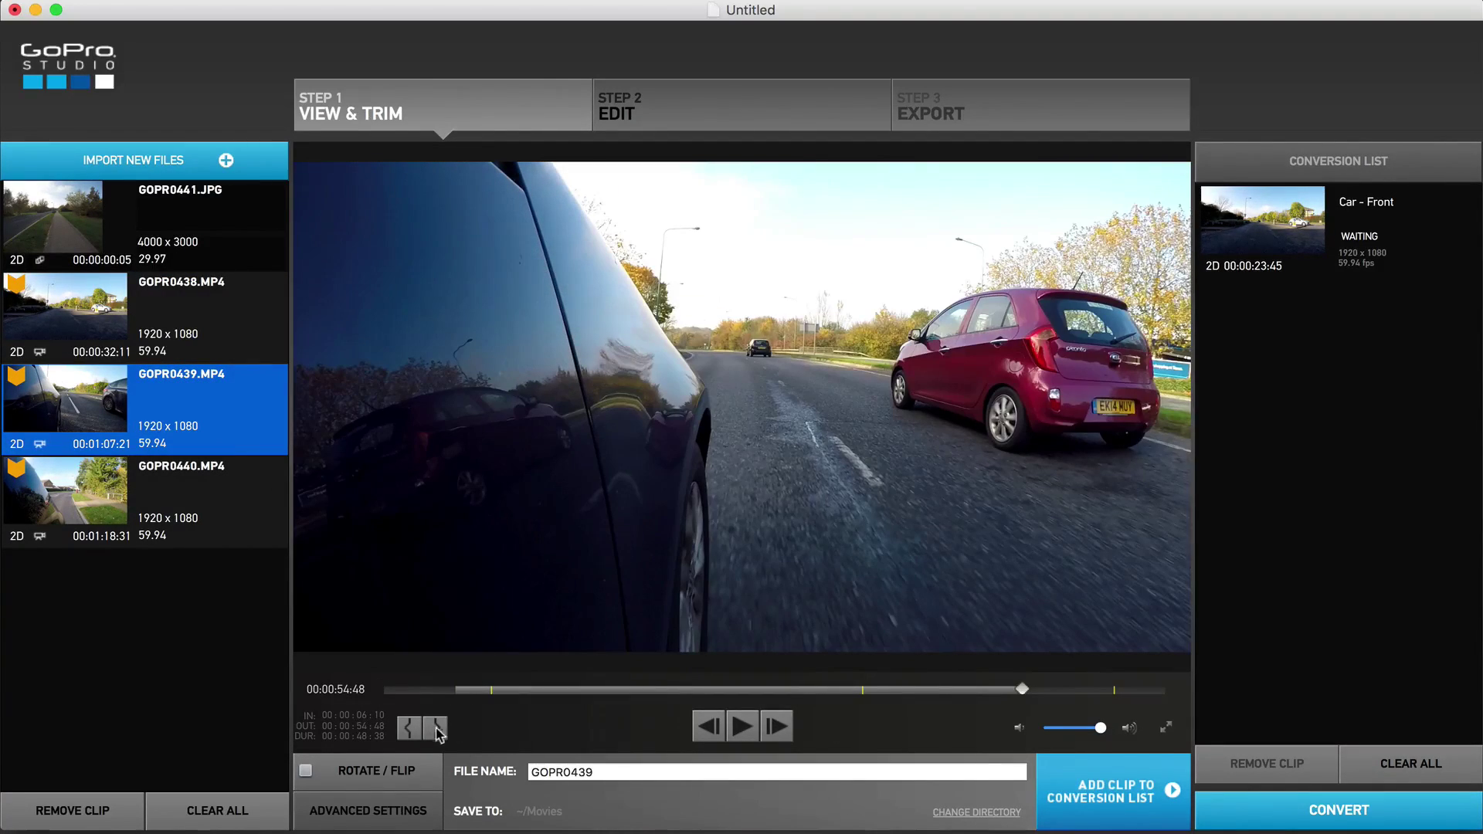
left_click(437, 730)
left_click_drag(760, 771, 510, 769)
type("Car Side_1")
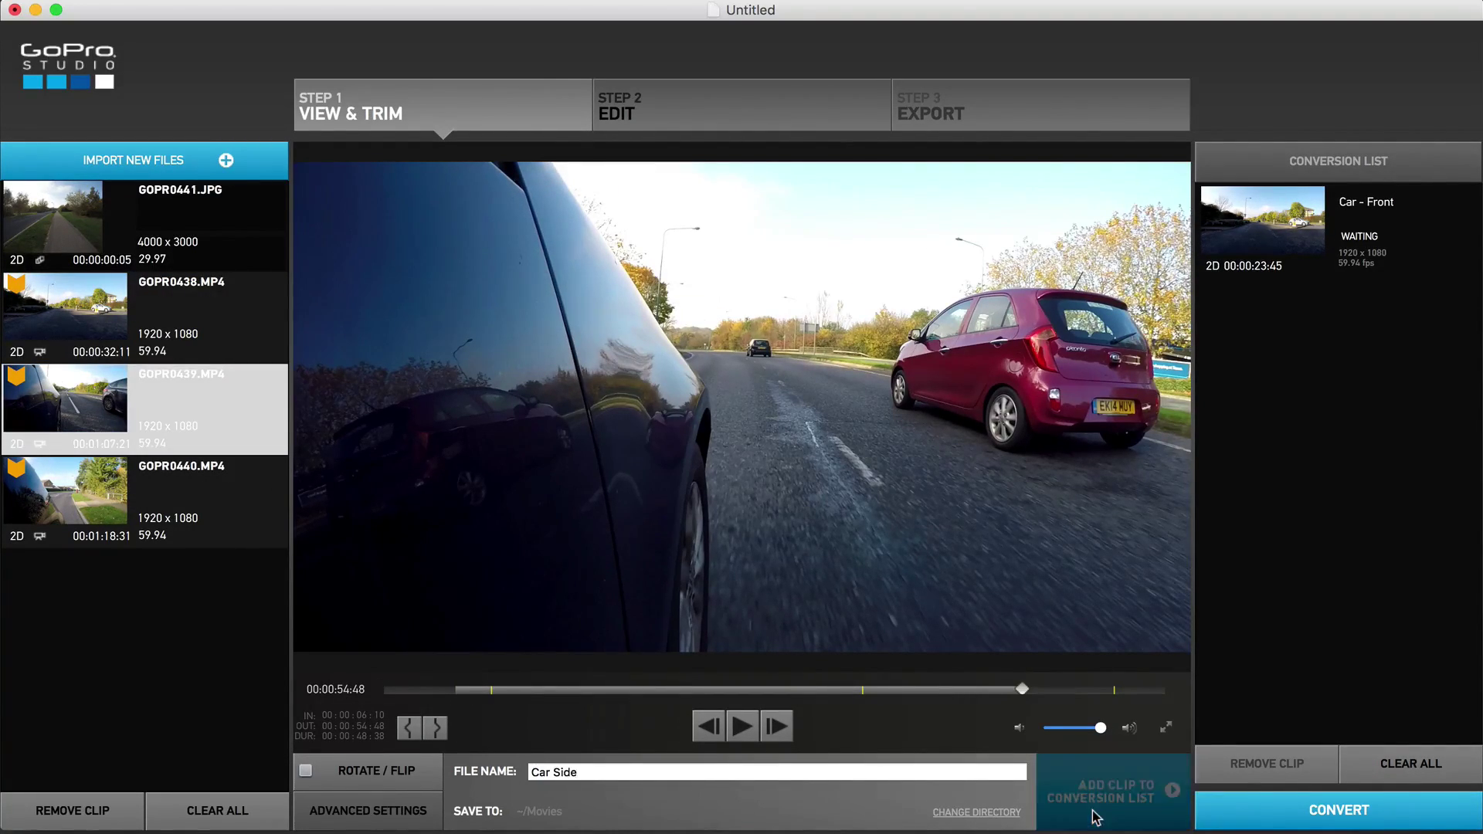
left_click(1098, 808)
- Trim GOPR0440 from 00:00:06:28 to 00:01:09:31 and queue it as 'Car Rear'
left_click(213, 511)
left_click(448, 690)
left_click(408, 728)
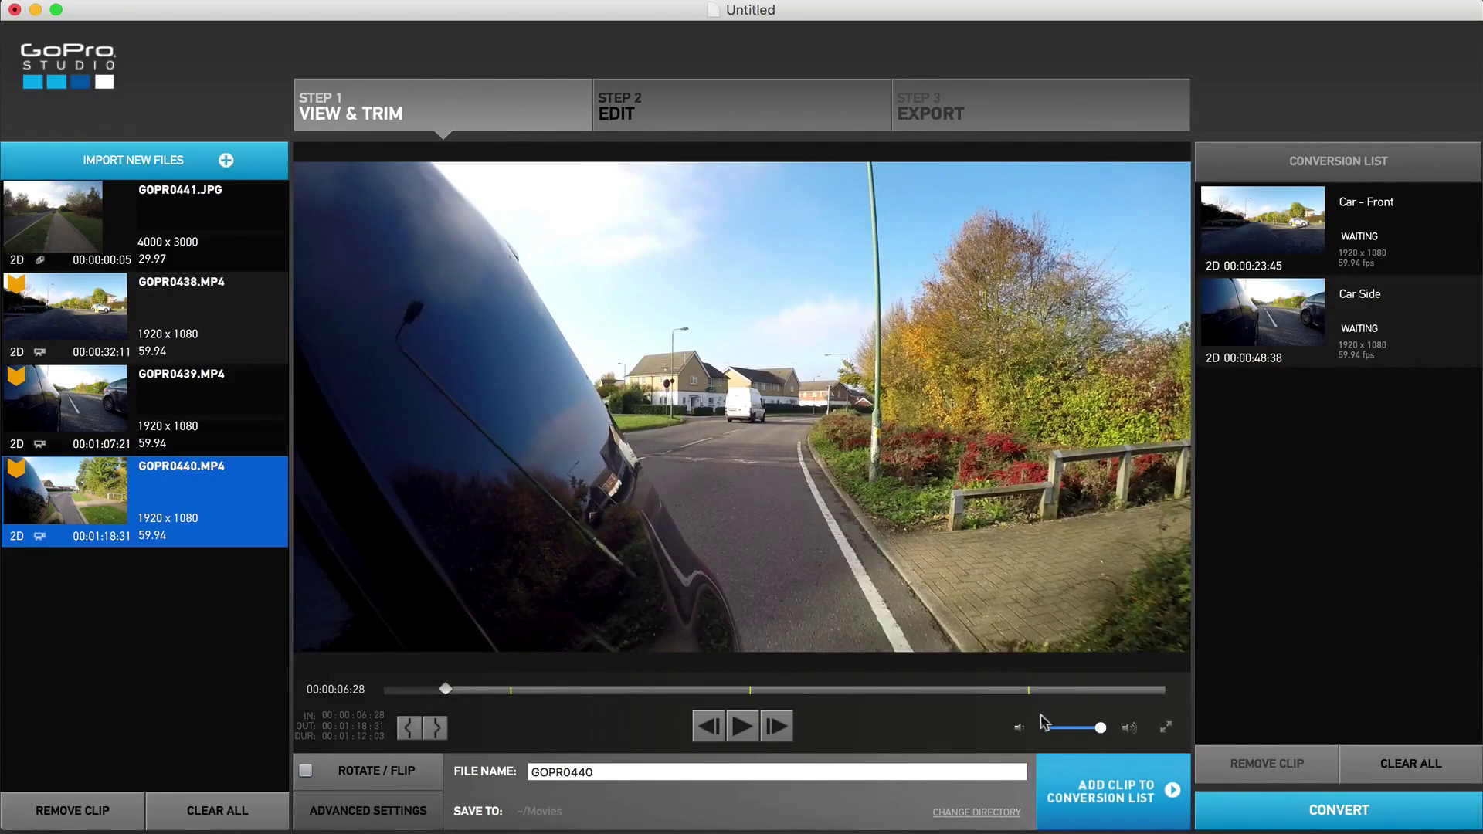
left_click(1078, 690)
left_click(436, 728)
double_click(563, 772)
type("Car Rear")
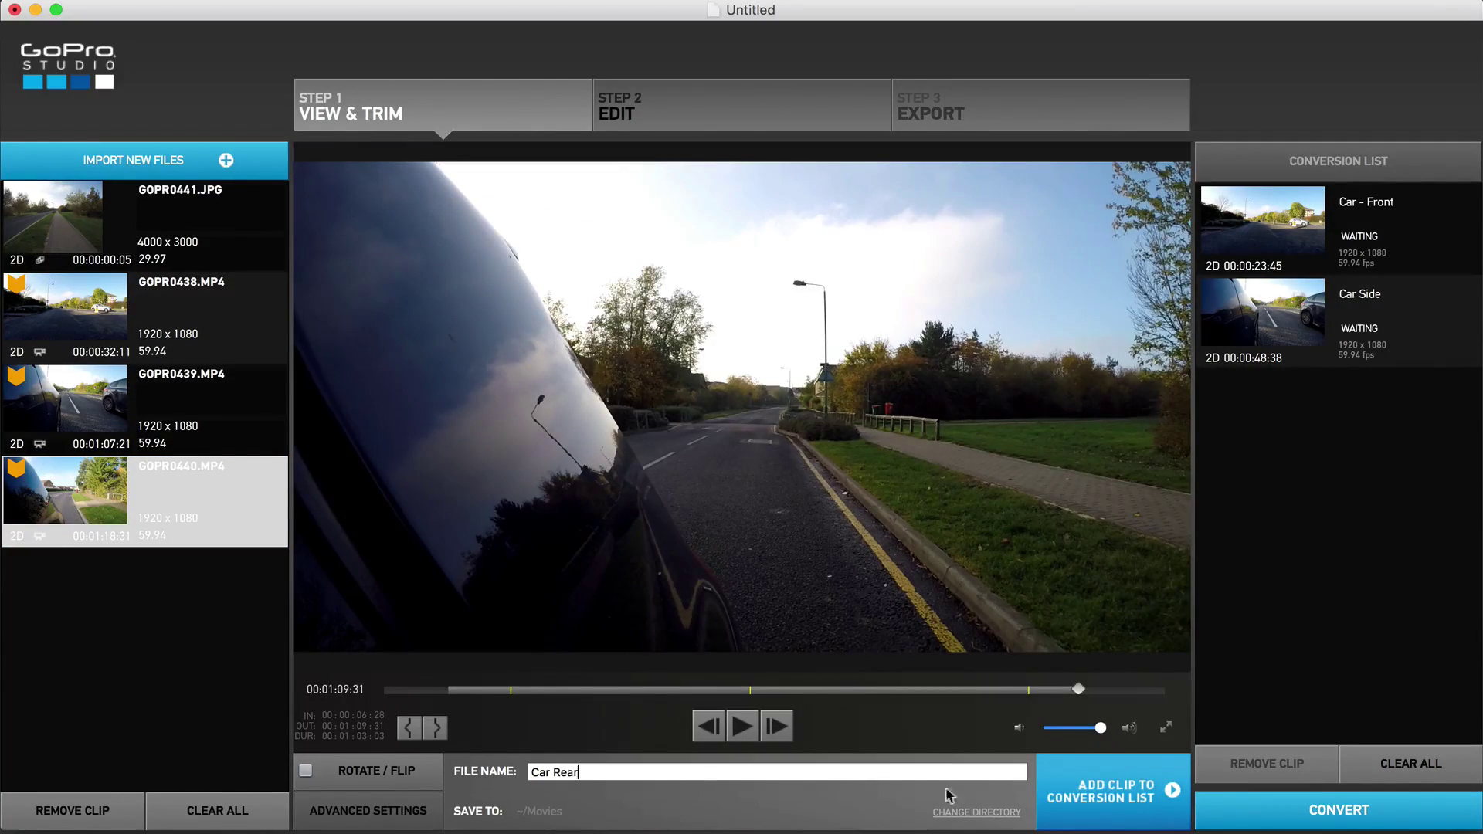
left_click(1131, 805)
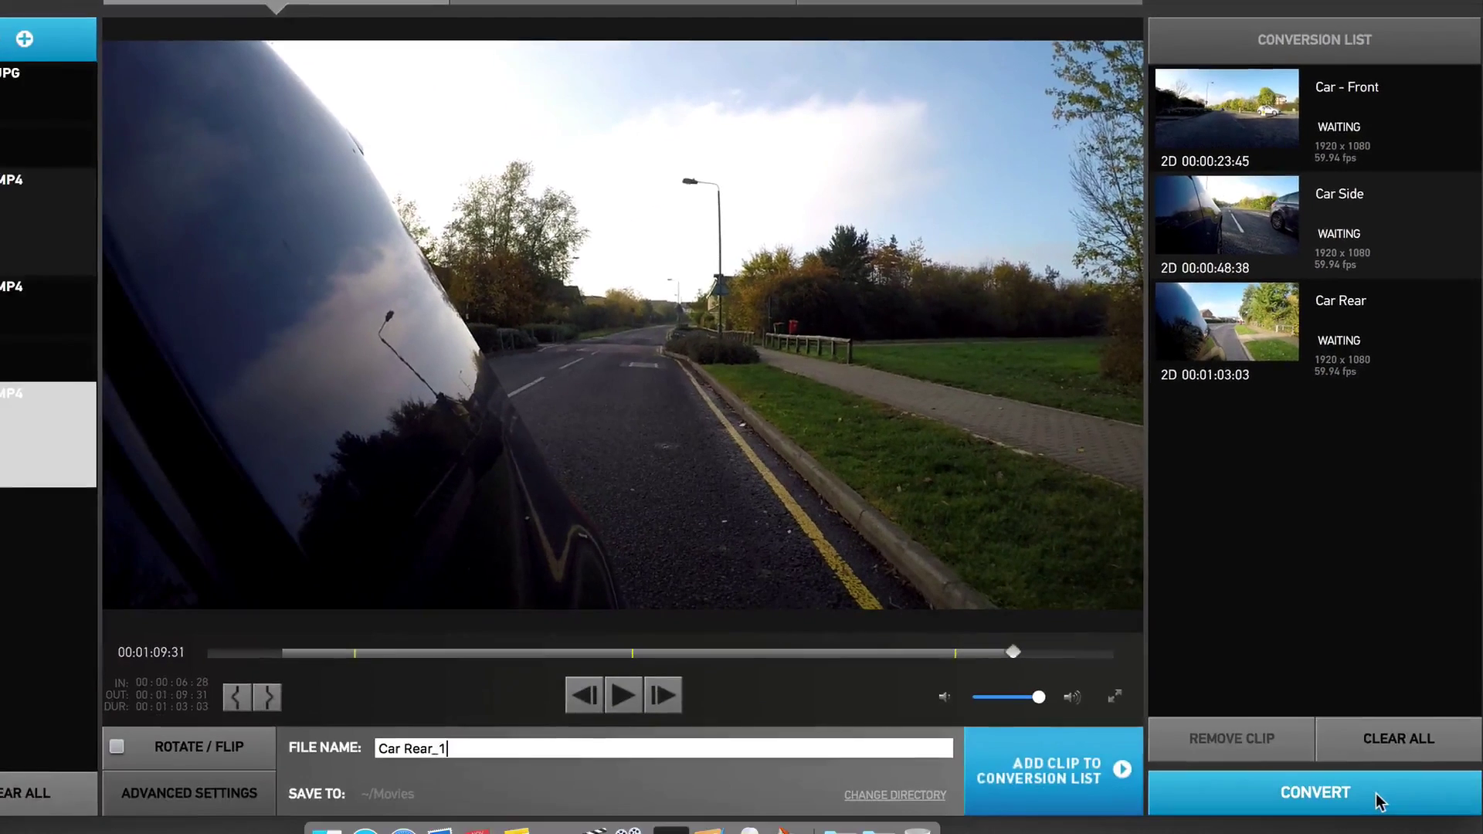
- Start converting Car - Front, Car Side and Car Rear from the conversion list
left_click(1377, 797)
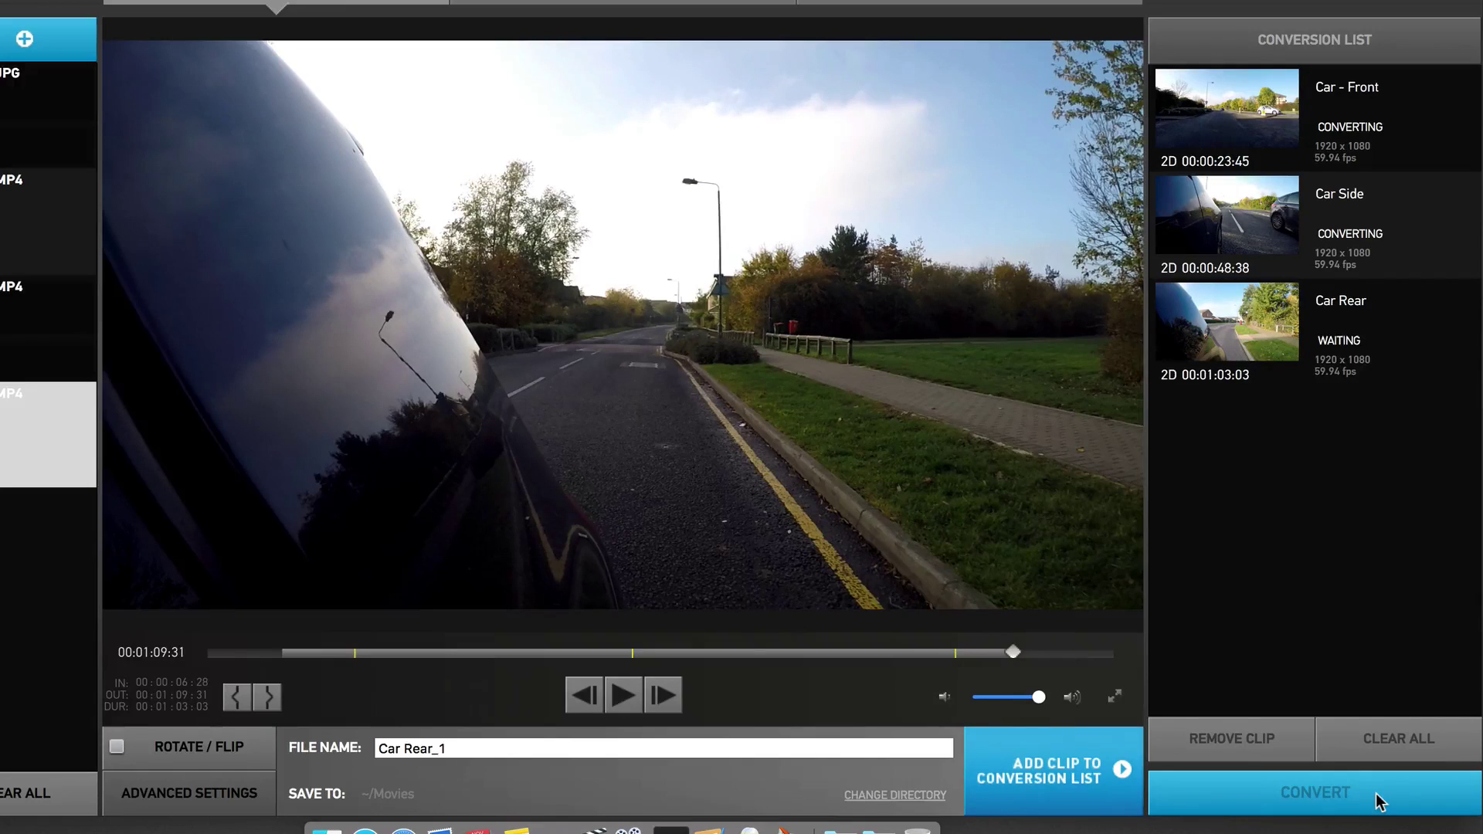